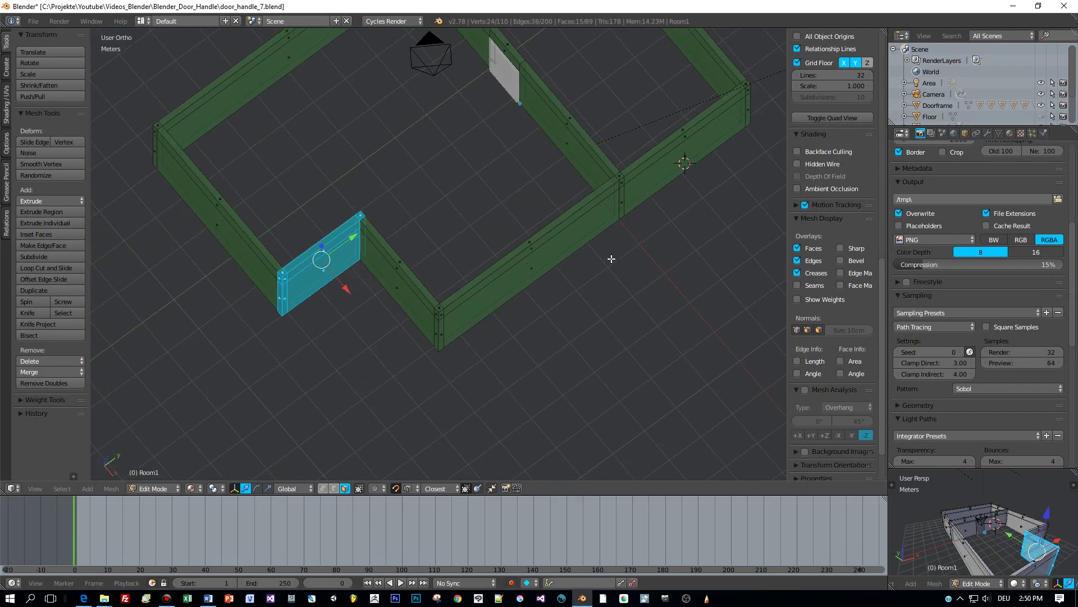
Select the short wall at the inner corner of the room's notch and shift it slightly along the Y axis
{"action": "middle_click_drag", "start_coordinate": [609, 257], "coordinate": [517, 297]}
{"action": "key", "text": "a"}
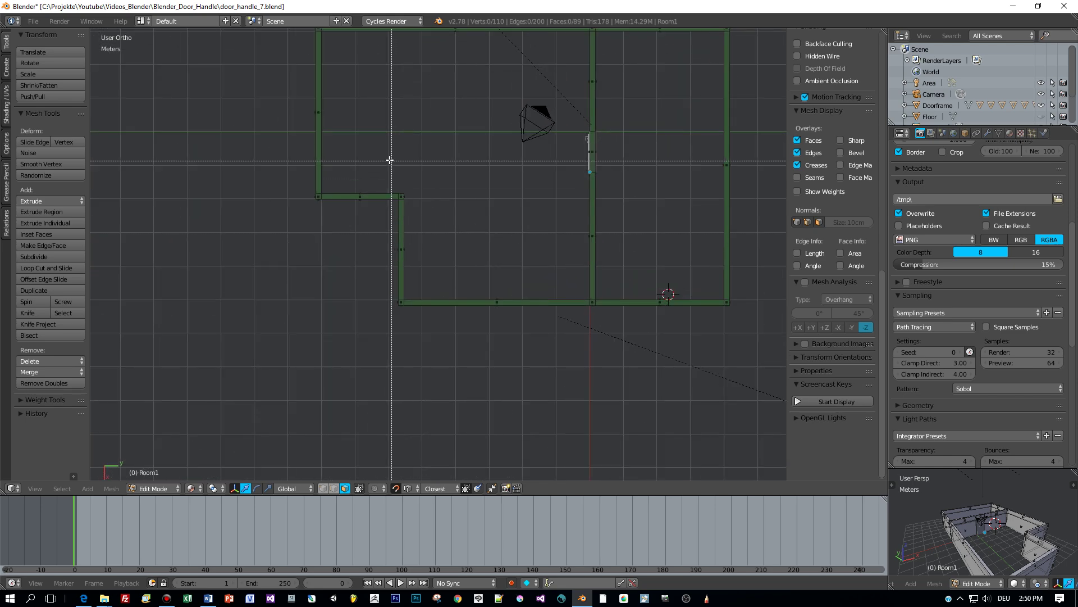
{"action": "left_click_drag", "start_coordinate": [385, 164], "coordinate": [427, 349]}
{"action": "left_click_drag", "start_coordinate": [439, 249], "coordinate": [425, 249]}
{"action": "middle_click_drag", "start_coordinate": [447, 249], "coordinate": [525, 223]}
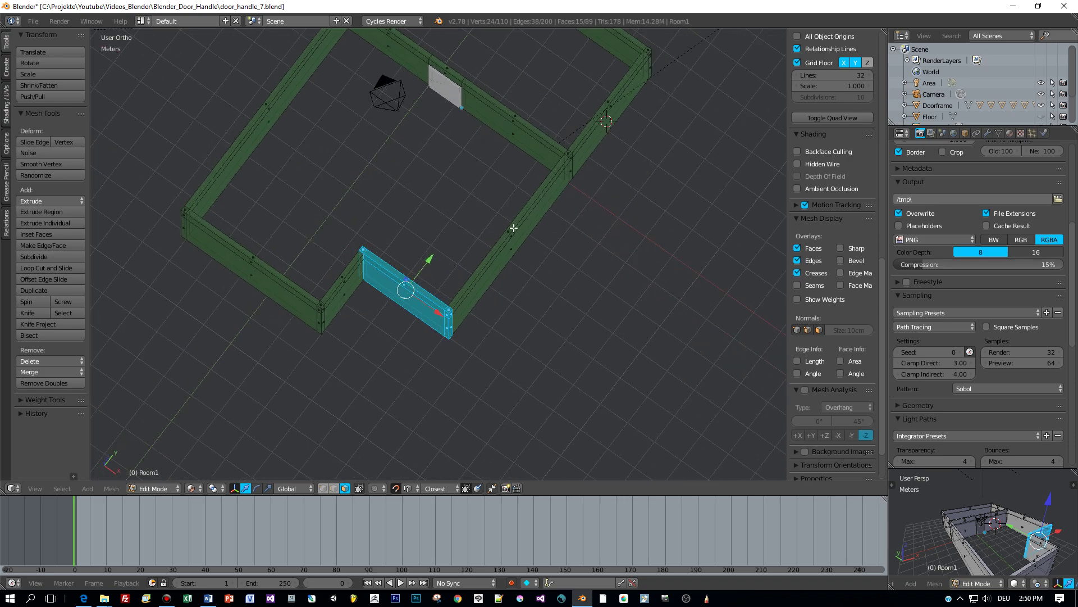
{"action": "scroll", "coordinate": [513, 227], "scroll_direction": "down", "scroll_amount": 2}
{"action": "scroll", "coordinate": [510, 234], "scroll_direction": "up", "scroll_amount": 3}
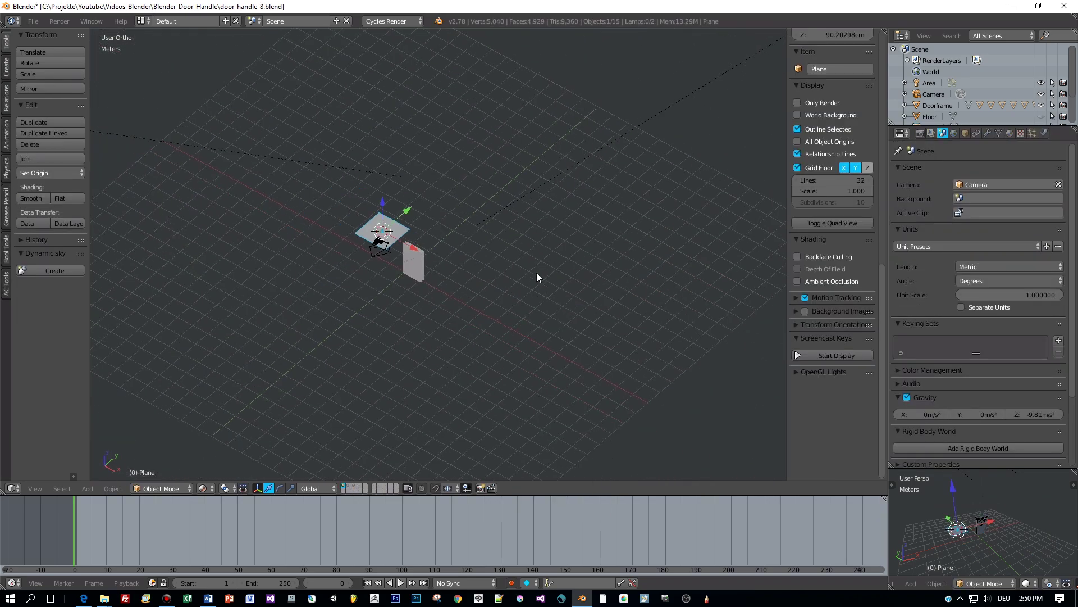
In the plane's mesh, select its side edge and move it along the X axis to lengthen the wall
{"action": "key", "text": "KP_1"}
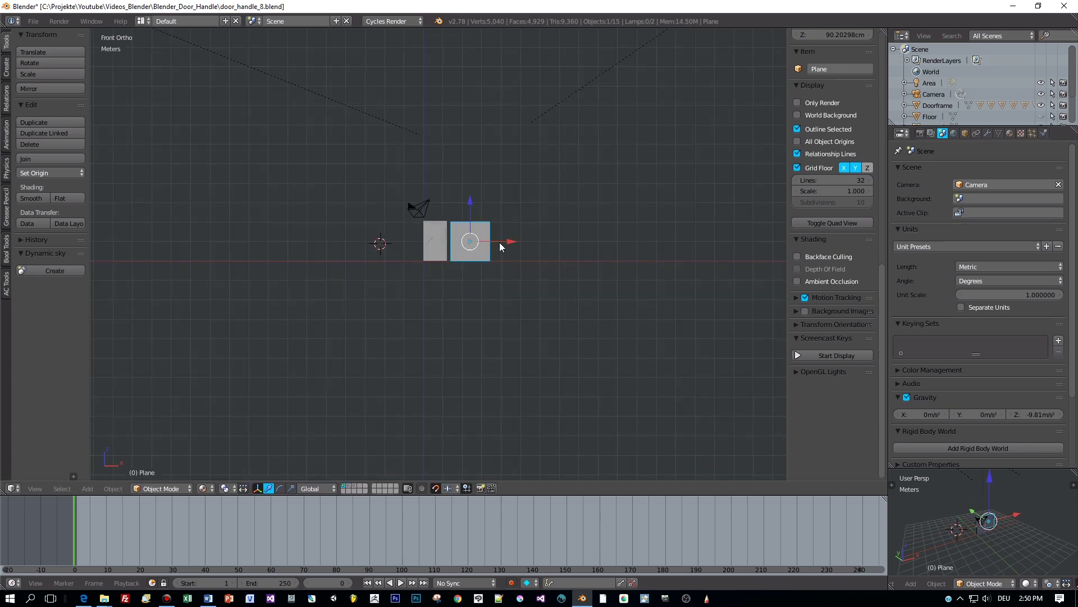
{"action": "middle_click_drag", "start_coordinate": [500, 241], "coordinate": [536, 330]}
{"action": "key", "text": "Tab"}
{"action": "left_click", "coordinate": [569, 324]}
{"action": "key", "text": "g"}
{"action": "key", "text": "x"}
{"action": "left_click", "coordinate": [601, 314]}
Extrude the end edge along Y for a side wall and along X for the long back wall
{"action": "scroll", "coordinate": [604, 311], "scroll_direction": "down", "scroll_amount": 2}
{"action": "key", "text": "e"}
{"action": "key", "text": "y"}
{"action": "left_click", "coordinate": [725, 298]}
{"action": "key", "text": "e"}
{"action": "key", "text": "x"}
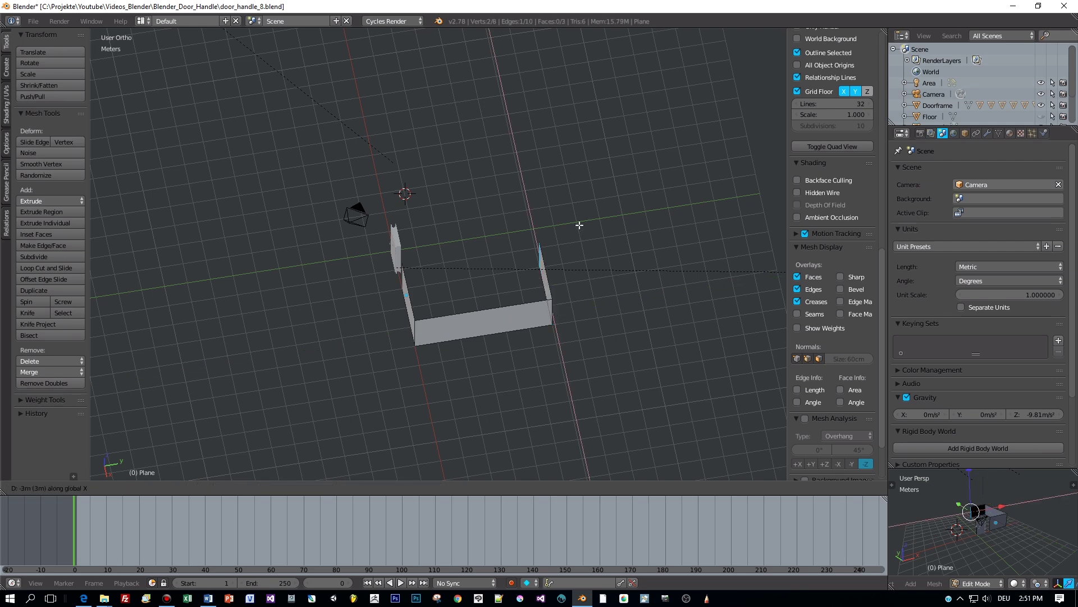
{"action": "left_click", "coordinate": [539, 130]}
Extrude the far edge back along Y and along X toward the door, leaving a doorway gap, and finish mesh editing
{"action": "key", "text": "e"}
{"action": "key", "text": "y"}
{"action": "left_click", "coordinate": [400, 162]}
{"action": "middle_click_drag", "start_coordinate": [287, 247], "coordinate": [345, 263]}
{"action": "scroll", "coordinate": [345, 264], "scroll_direction": "up", "scroll_amount": 4}
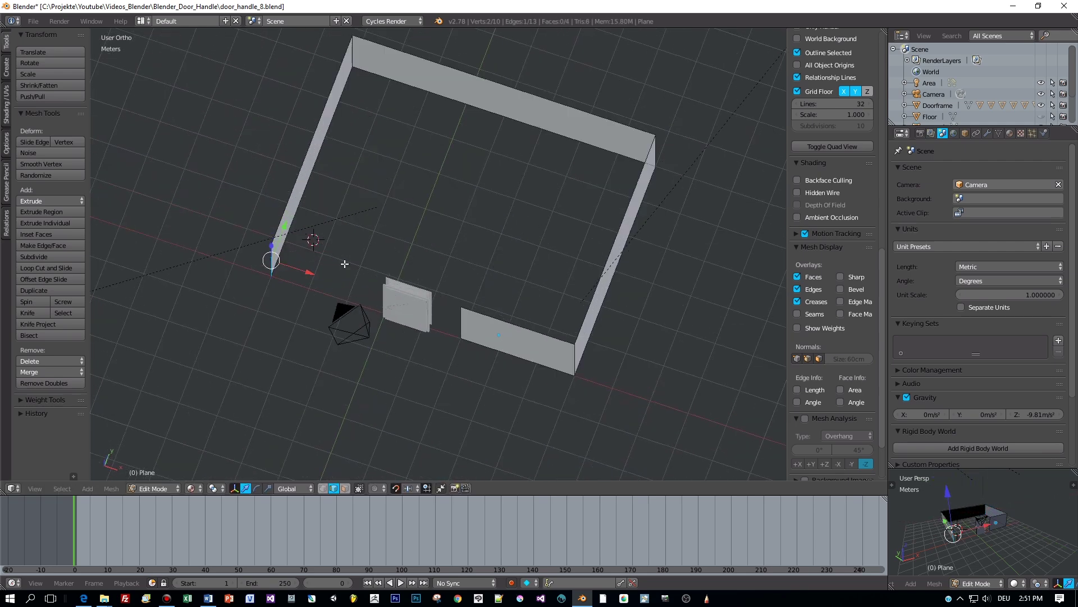
{"action": "key", "text": "e"}
{"action": "key", "text": "x"}
{"action": "left_click", "coordinate": [417, 288]}
{"action": "key", "text": "Tab"}
{"action": "left_click", "coordinate": [306, 163]}
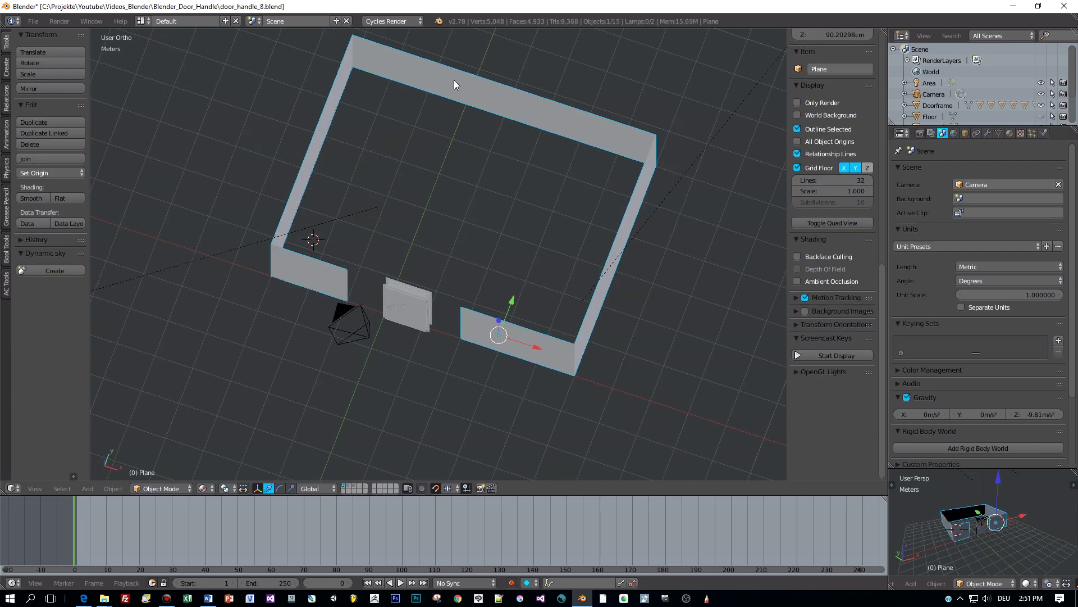
Add a Solidify modifier to the walls with 17 cm thickness, High Quality Normals and Even Thickness enabled
{"action": "left_click", "coordinate": [988, 133]}
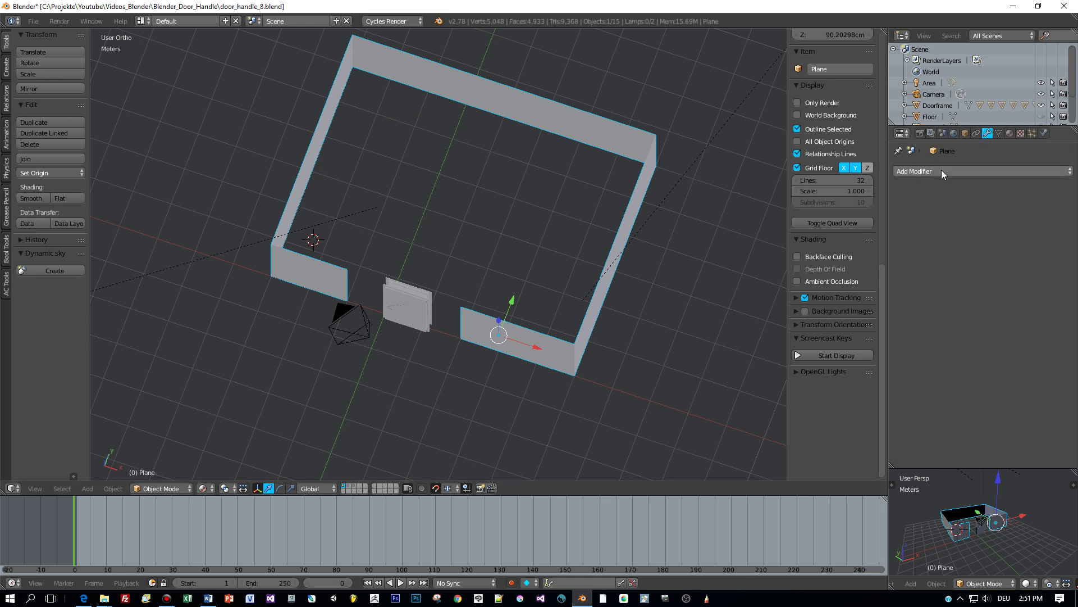
{"action": "left_click", "coordinate": [941, 171]}
{"action": "left_click", "coordinate": [863, 345]}
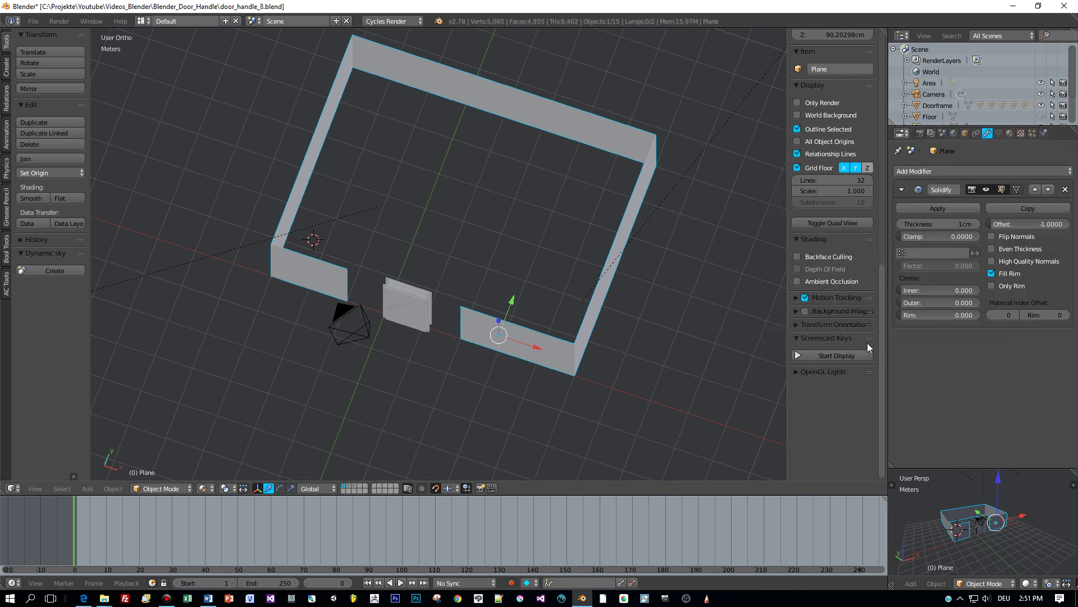
{"action": "left_click", "coordinate": [992, 261]}
{"action": "left_click", "coordinate": [931, 225]}
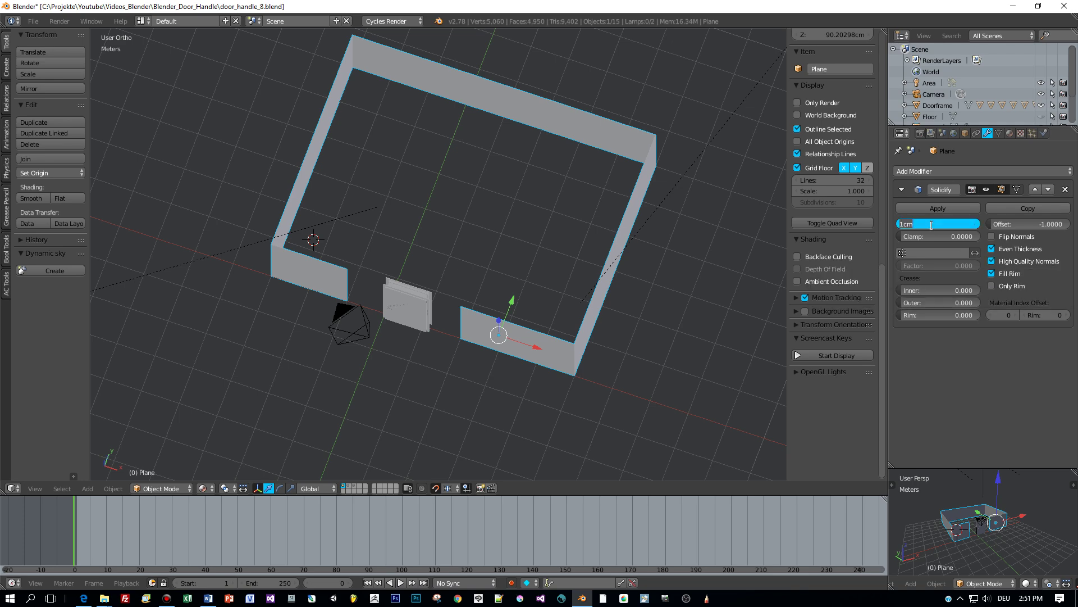
{"action": "type", "text": "0.17"}
{"action": "key", "text": "Return"}
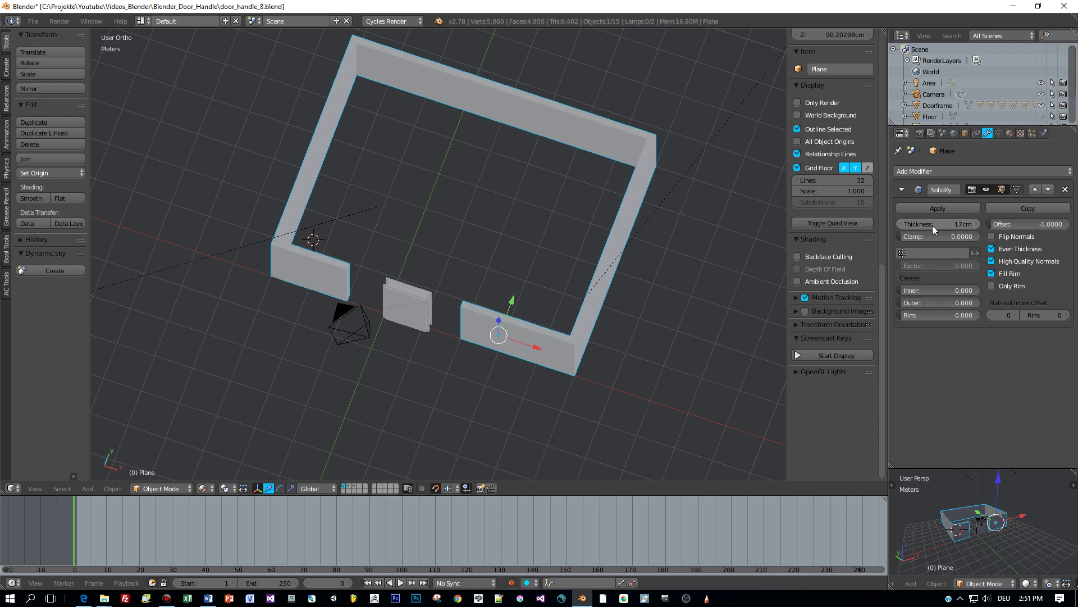
Extrude the corner edge beside the doorway outward along Y to extend the side wall beyond the room
{"action": "middle_click_drag", "start_coordinate": [592, 303], "coordinate": [545, 289]}
{"action": "mouse_move", "coordinate": [499, 254]}
{"action": "middle_mouse_down"}
{"action": "mouse_move", "coordinate": [492, 244]}
{"action": "mouse_move", "coordinate": [492, 262]}
{"action": "middle_mouse_up"}
{"action": "key", "text": "Tab"}
{"action": "left_click", "coordinate": [574, 249]}
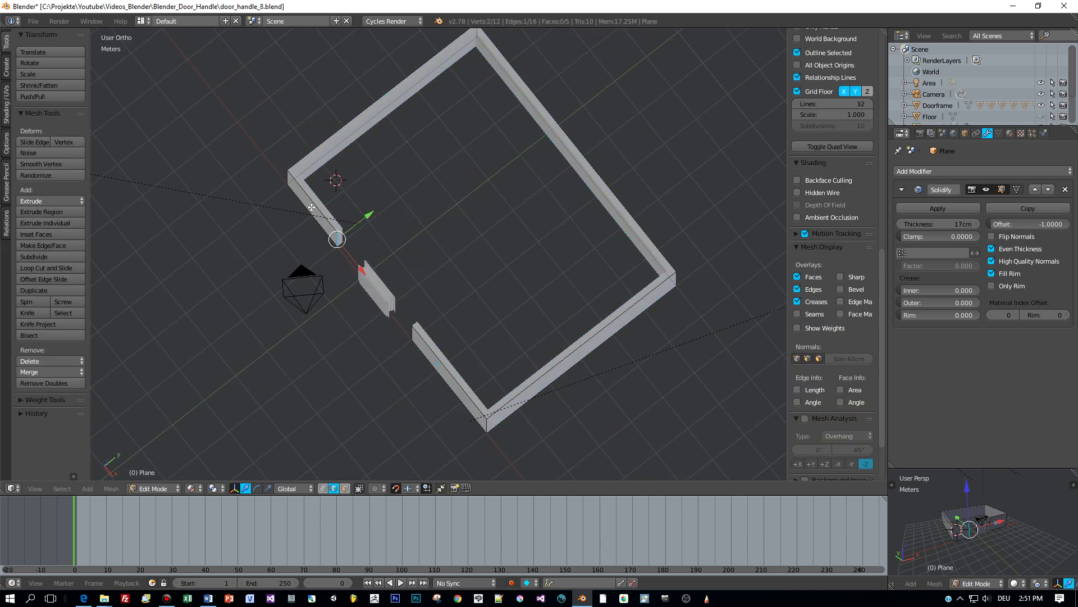
{"action": "right_click", "coordinate": [286, 177]}
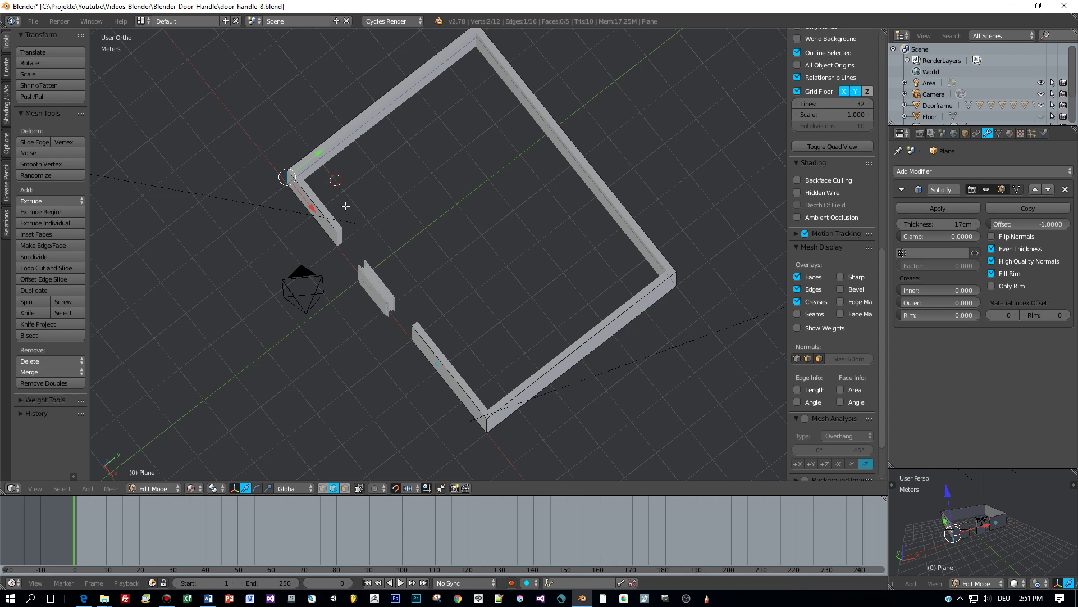
{"action": "key", "text": "e"}
{"action": "key", "text": "y"}
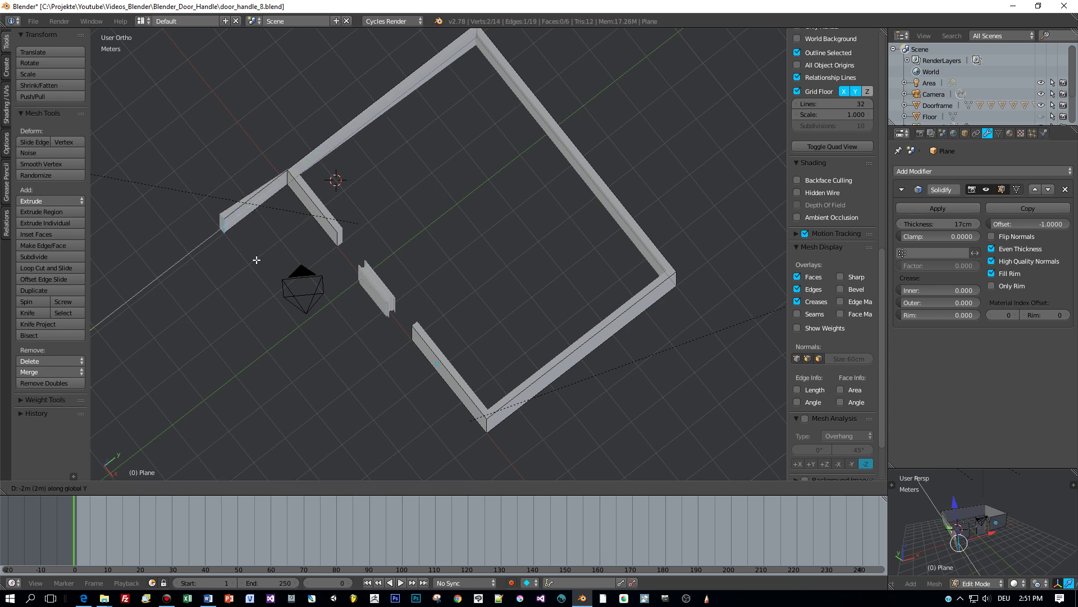
{"action": "left_click", "coordinate": [244, 264]}
Examine the wall thickness where the extended side wall meets the doorway wall, in mesh editing and in Object Mode
{"action": "middle_click_drag", "start_coordinate": [293, 256], "coordinate": [445, 260]}
{"action": "middle_click_drag", "start_coordinate": [467, 301], "coordinate": [501, 192], "text": "shift"}
{"action": "scroll", "coordinate": [510, 346], "scroll_direction": "up", "scroll_amount": 3}
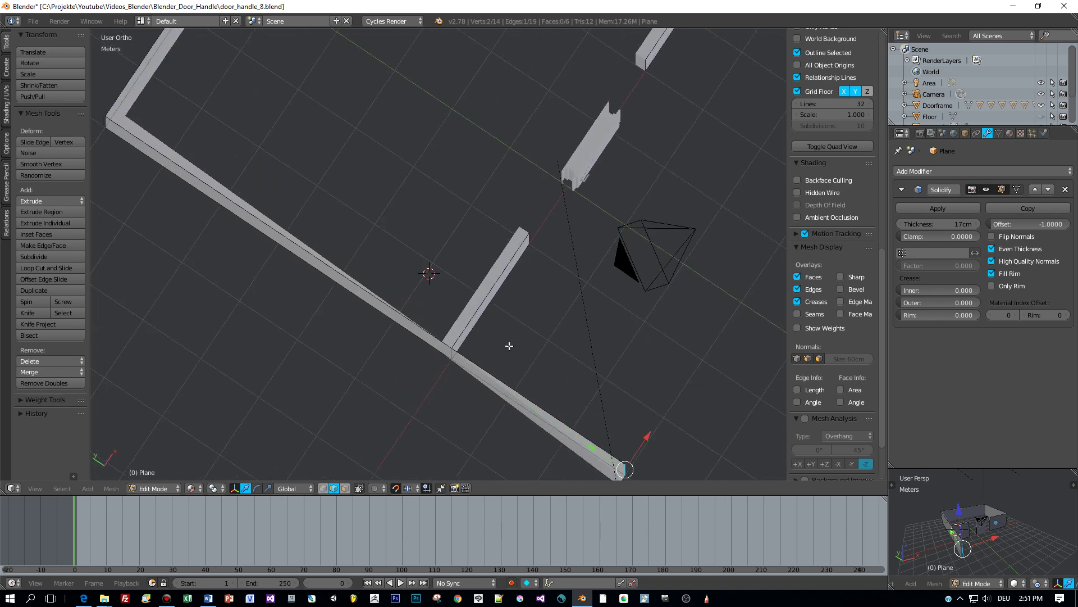
{"action": "right_click", "coordinate": [451, 355]}
{"action": "right_click", "coordinate": [451, 356]}
{"action": "scroll", "coordinate": [585, 331], "scroll_direction": "down", "scroll_amount": 2}
{"action": "middle_click_drag", "start_coordinate": [585, 331], "coordinate": [446, 326]}
{"action": "scroll", "coordinate": [575, 330], "scroll_direction": "down", "scroll_amount": 3}
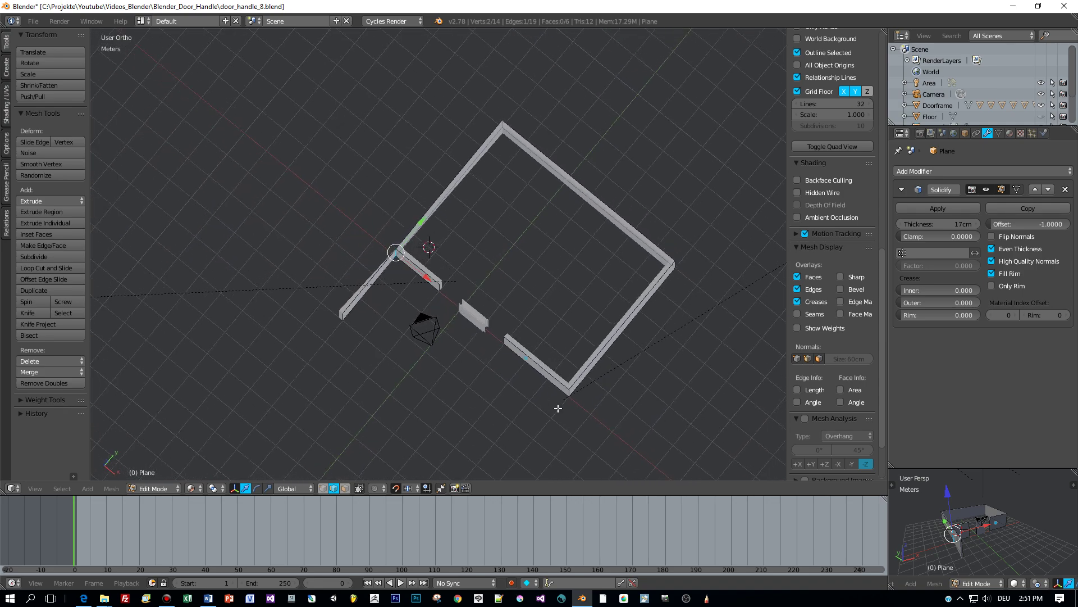
{"action": "scroll", "coordinate": [558, 408], "scroll_direction": "up", "scroll_amount": 2}
{"action": "key", "text": "Tab"}
{"action": "left_click", "coordinate": [466, 285]}
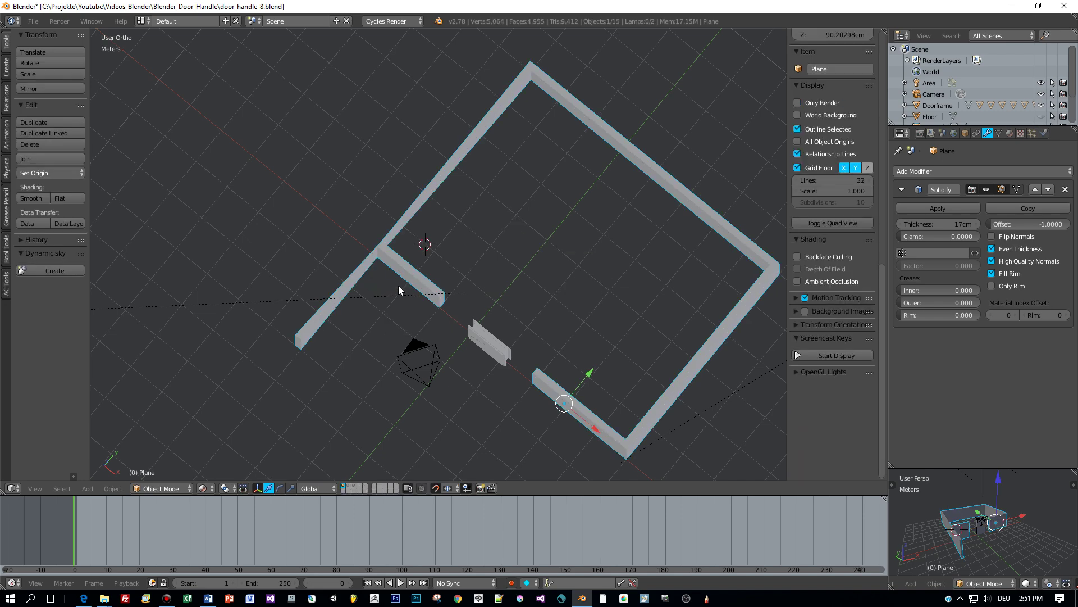
{"action": "middle_click_drag", "start_coordinate": [399, 285], "coordinate": [413, 289]}
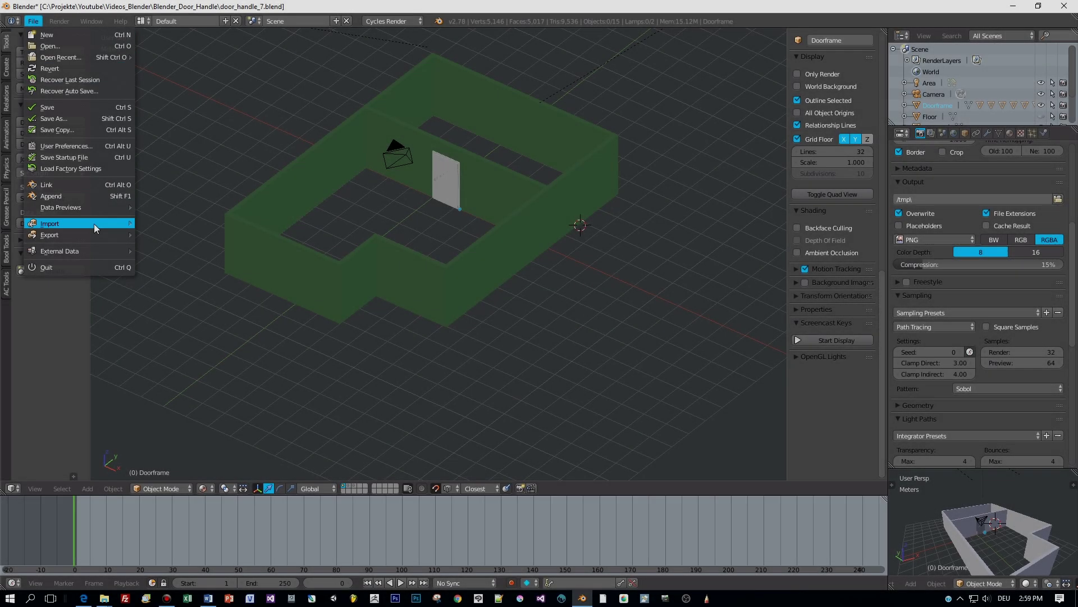
Append the objects spiral_stairs, stairs, handrail and cylinder_m from stairs2.blend into the room scene
{"action": "mouse_move", "coordinate": [86, 232]}
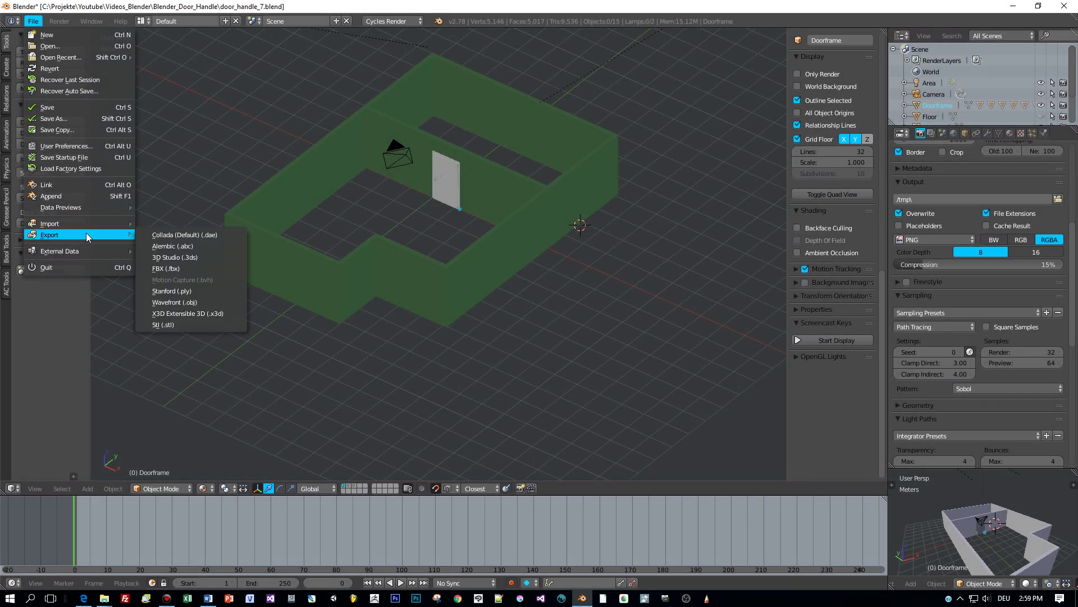
{"action": "left_click", "coordinate": [73, 197]}
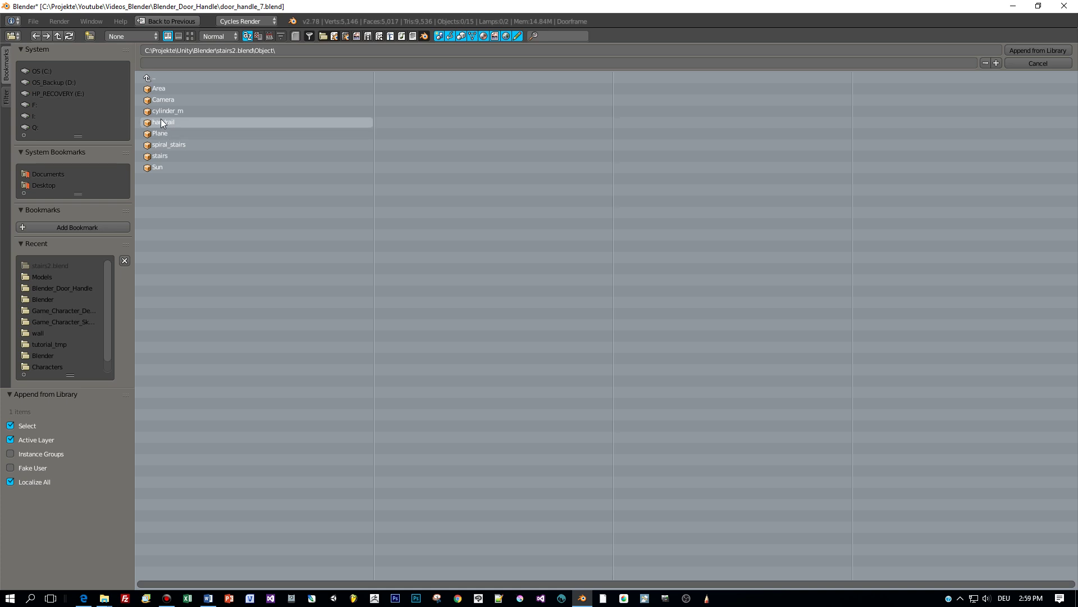
{"action": "left_click", "coordinate": [147, 77]}
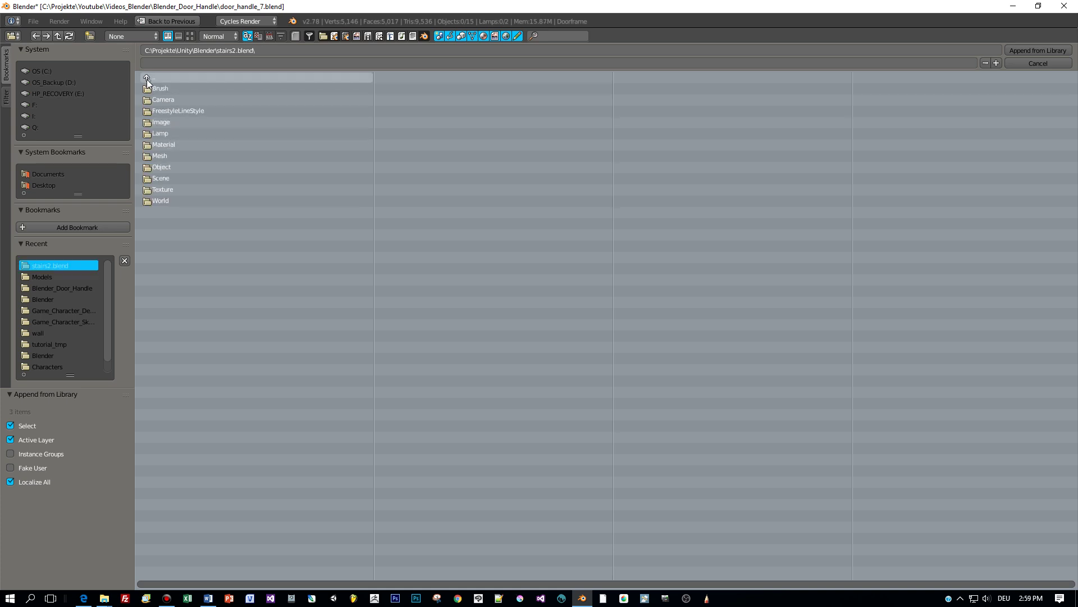
{"action": "left_click", "coordinate": [163, 168]}
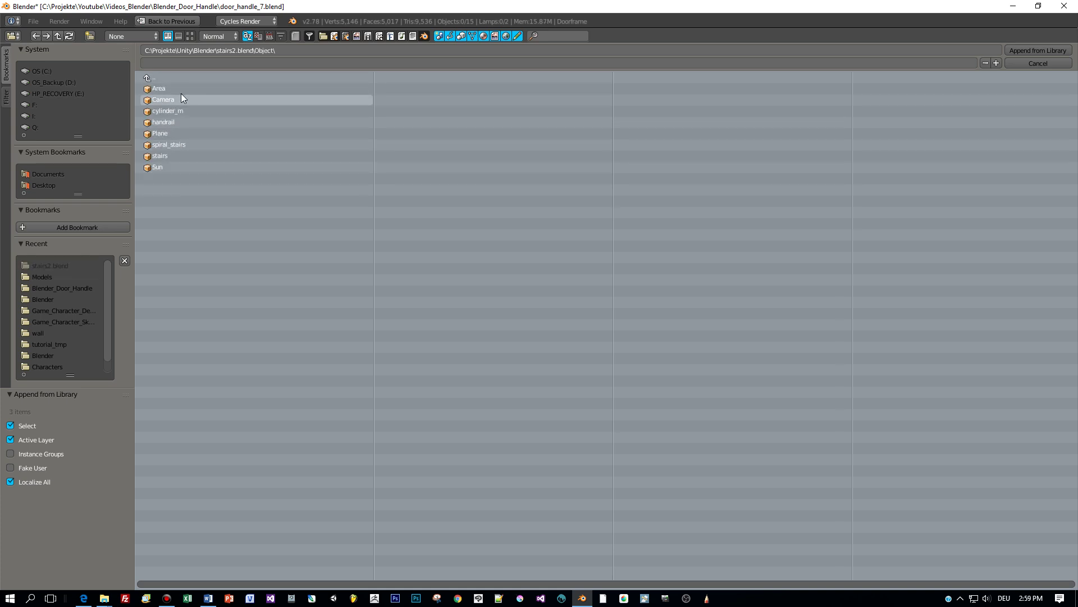
{"action": "left_click", "coordinate": [173, 146]}
{"action": "left_click", "coordinate": [164, 155], "text": "shift"}
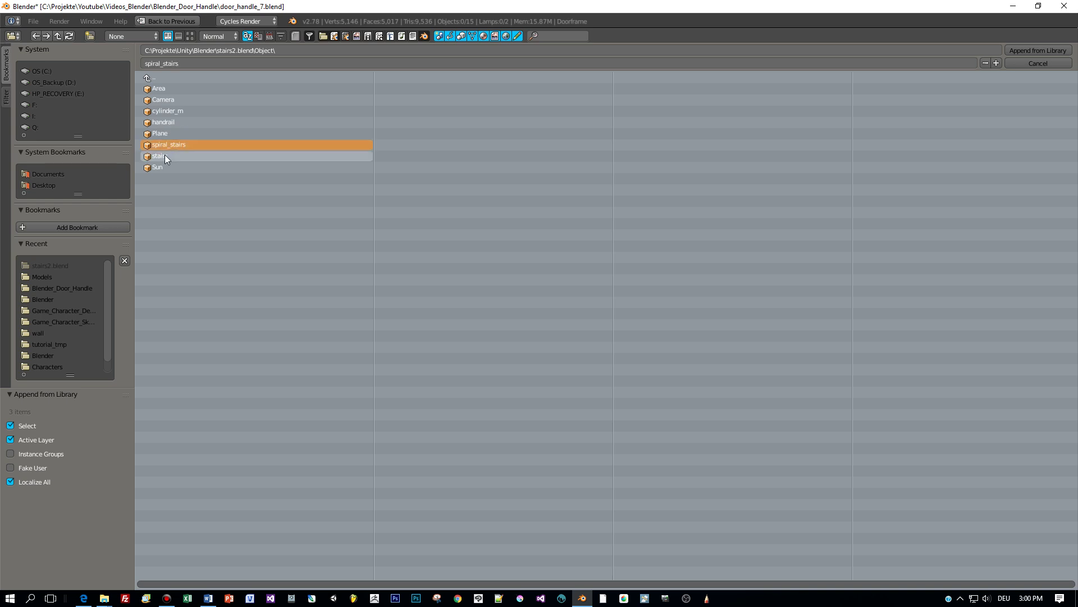
{"action": "left_click", "coordinate": [173, 120], "text": "shift"}
{"action": "left_click", "coordinate": [173, 112], "text": "shift"}
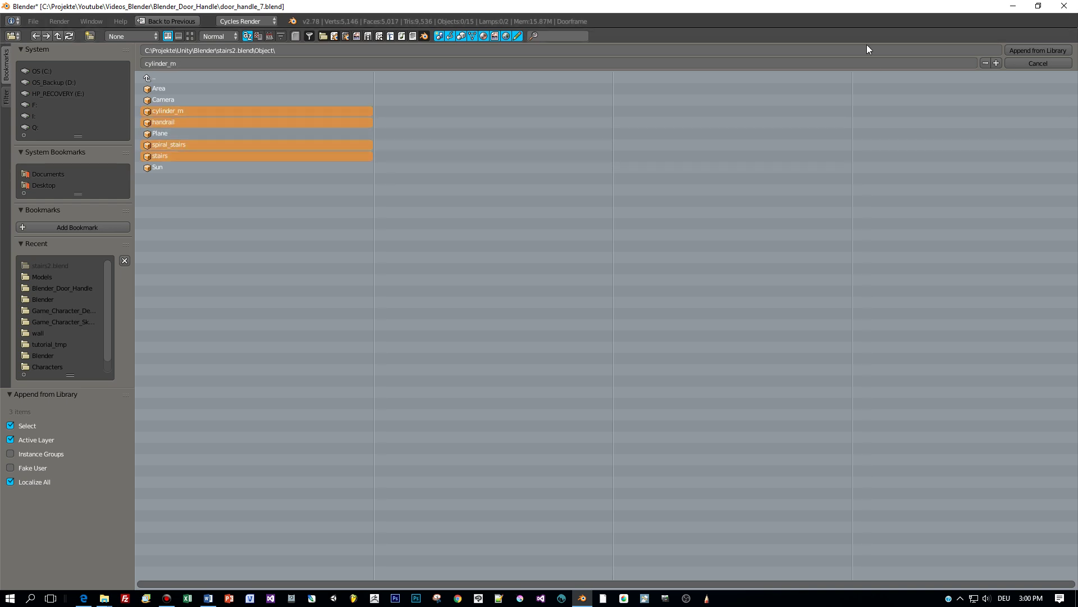
{"action": "left_click", "coordinate": [1020, 50]}
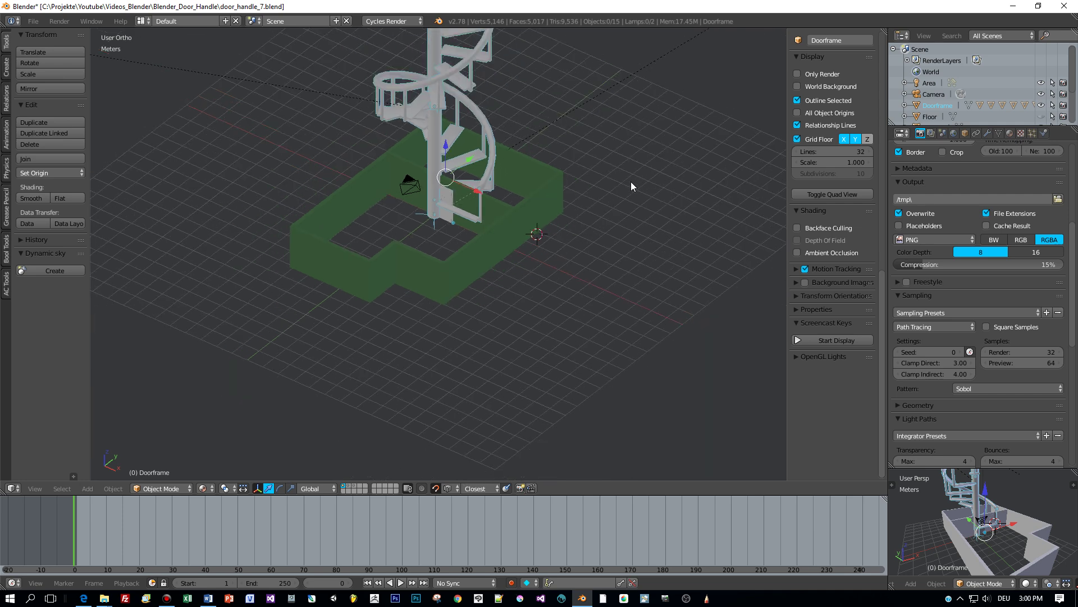
Scale the appended spiral staircase uniformly to suit the room, judging its height against the walls in side view
{"action": "scroll", "coordinate": [951, 104], "scroll_direction": "down", "scroll_amount": 2}
{"action": "key", "text": "s"}
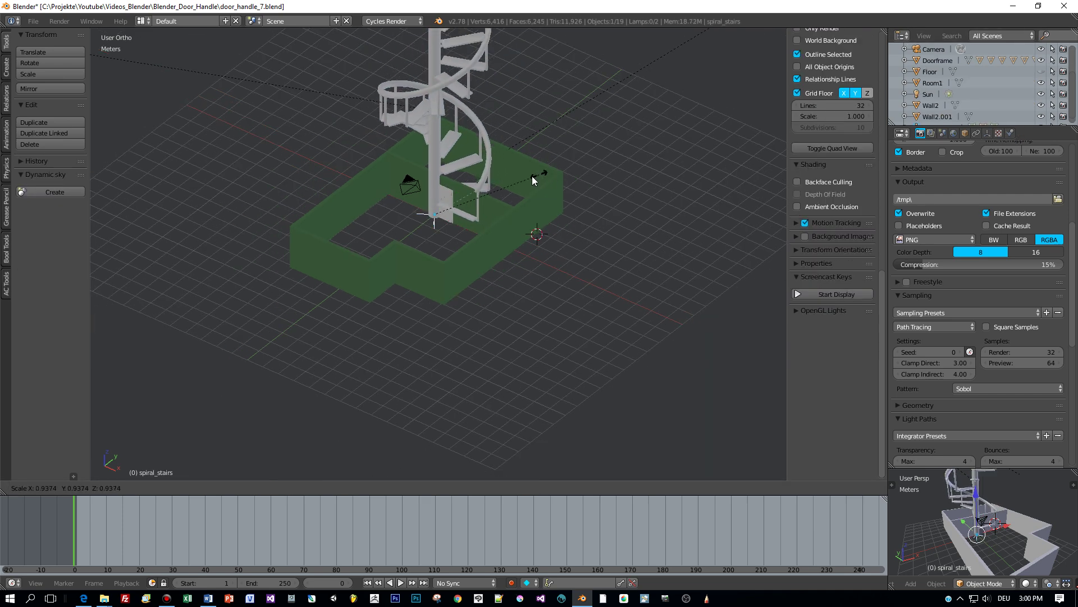
{"action": "left_click", "coordinate": [482, 198]}
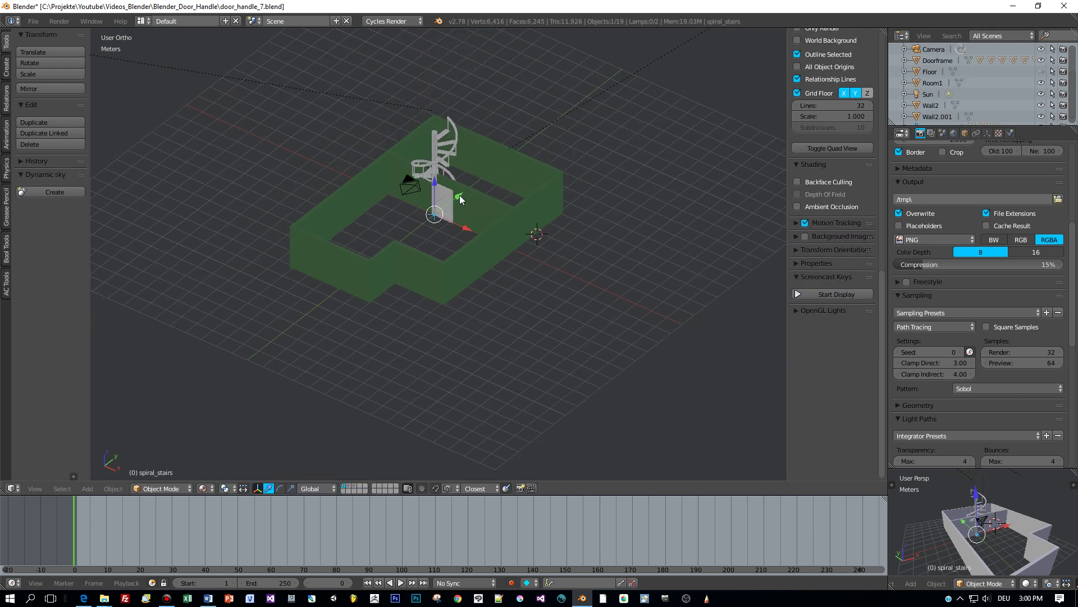
{"action": "middle_click_drag", "start_coordinate": [460, 199], "coordinate": [359, 201]}
{"action": "key", "text": "KP_3"}
{"action": "scroll", "coordinate": [359, 200], "scroll_direction": "up", "scroll_amount": 3}
{"action": "middle_click_drag", "start_coordinate": [517, 234], "coordinate": [498, 225]}
{"action": "key", "text": "KP_3"}
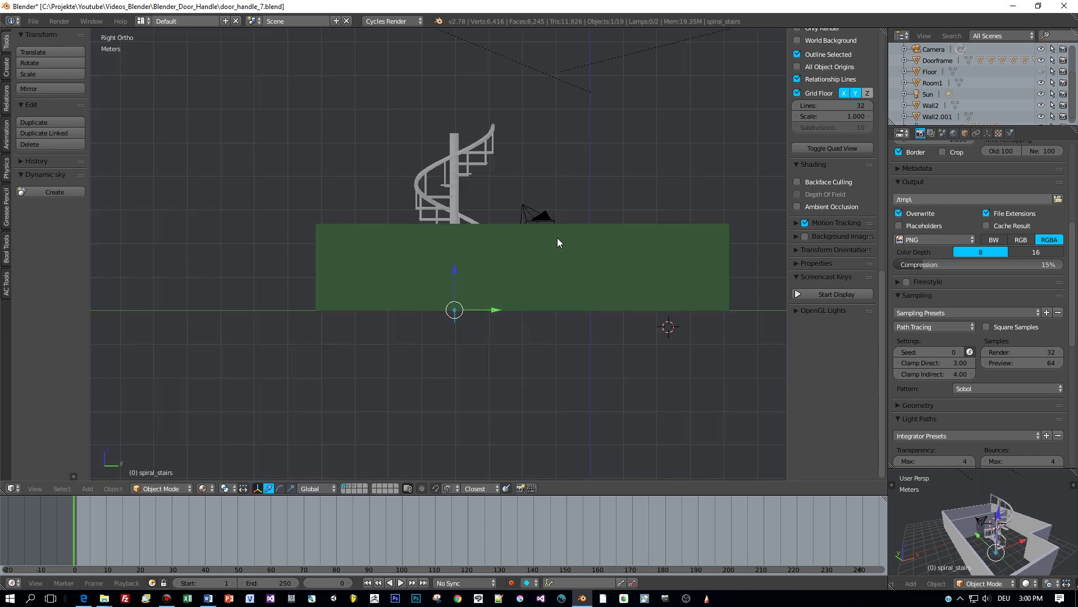
{"action": "scroll", "coordinate": [558, 242], "scroll_direction": "up", "scroll_amount": 3}
{"action": "key", "text": "s"}
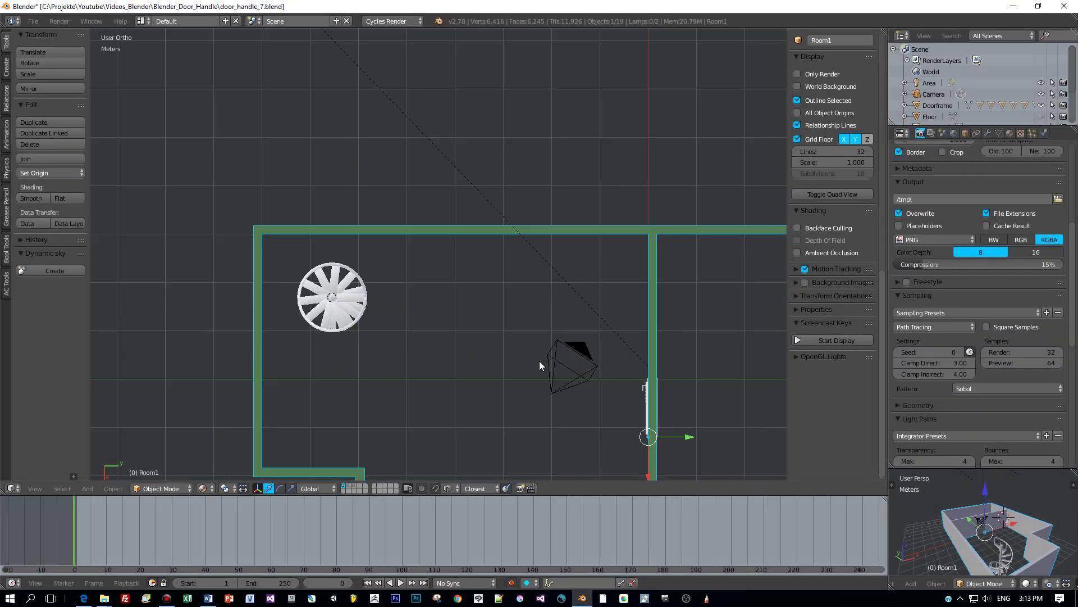
Add two vertical loop cuts to the long wall beside the spiral staircase in Room1
{"action": "scroll", "coordinate": [538, 363], "scroll_direction": "down", "scroll_amount": 3}
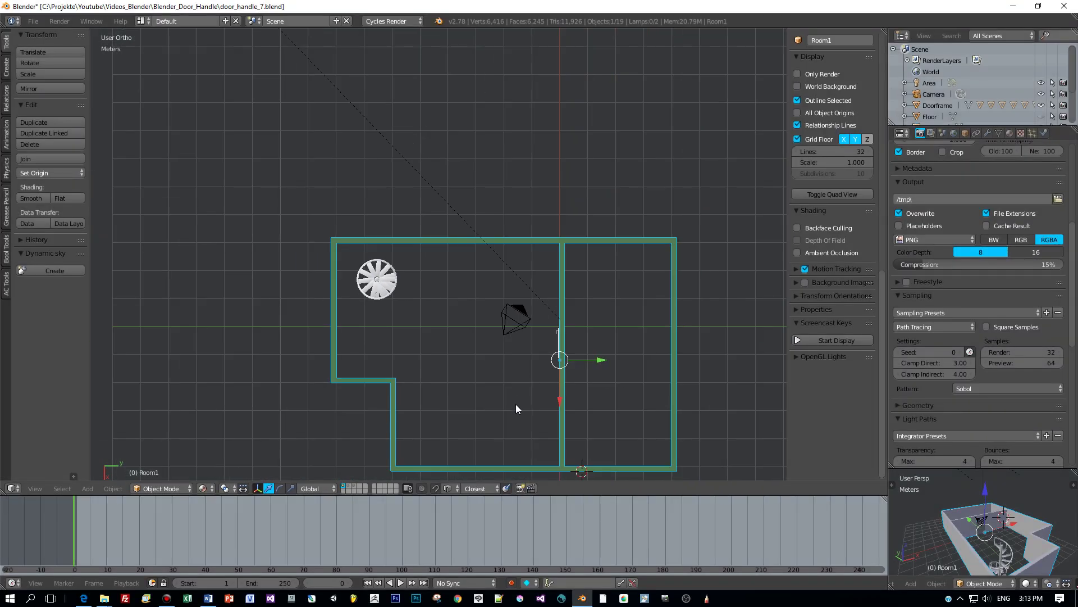
{"action": "middle_click_drag", "start_coordinate": [536, 402], "coordinate": [464, 262], "text": "shift"}
{"action": "scroll", "coordinate": [498, 262], "scroll_direction": "up", "scroll_amount": 3}
{"action": "key", "text": "Tab"}
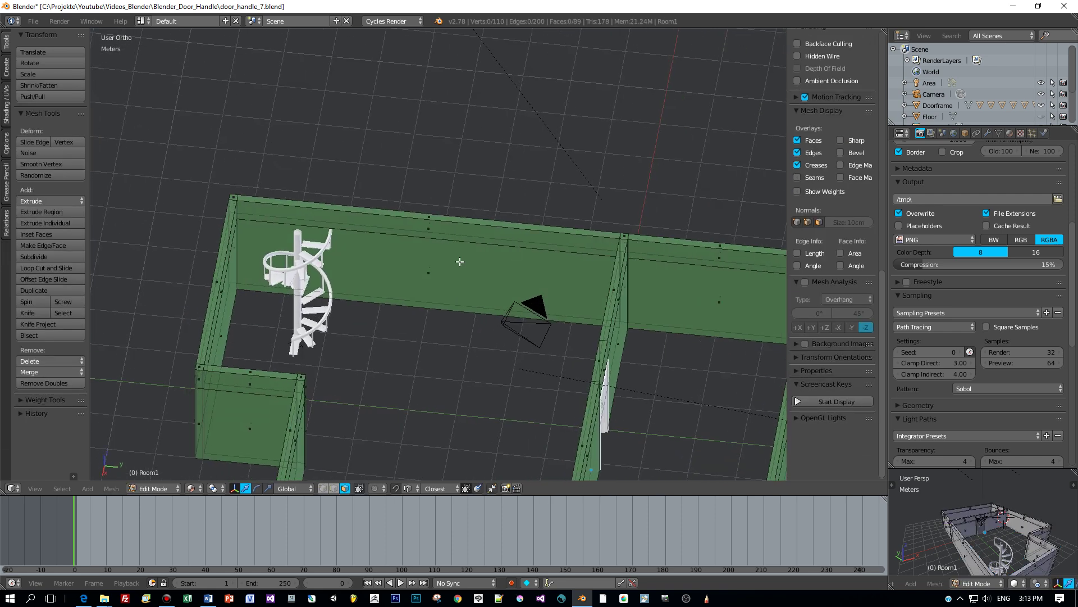
{"action": "key", "text": "ctrl+r"}
{"action": "scroll", "coordinate": [460, 261], "scroll_direction": "up", "scroll_amount": 1}
{"action": "left_click", "coordinate": [459, 260]}
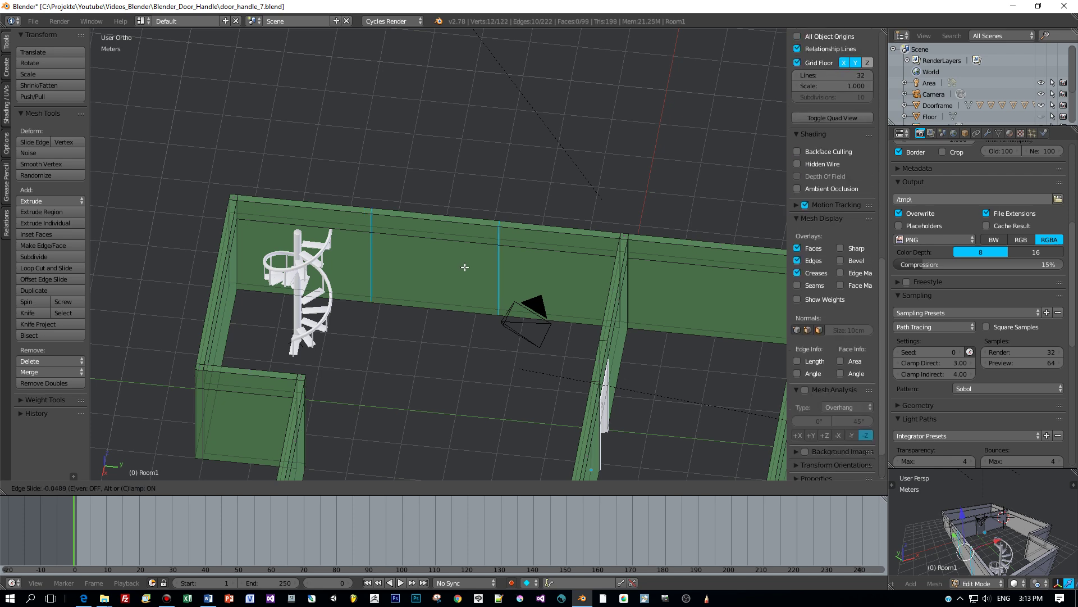
{"action": "left_click", "coordinate": [464, 268]}
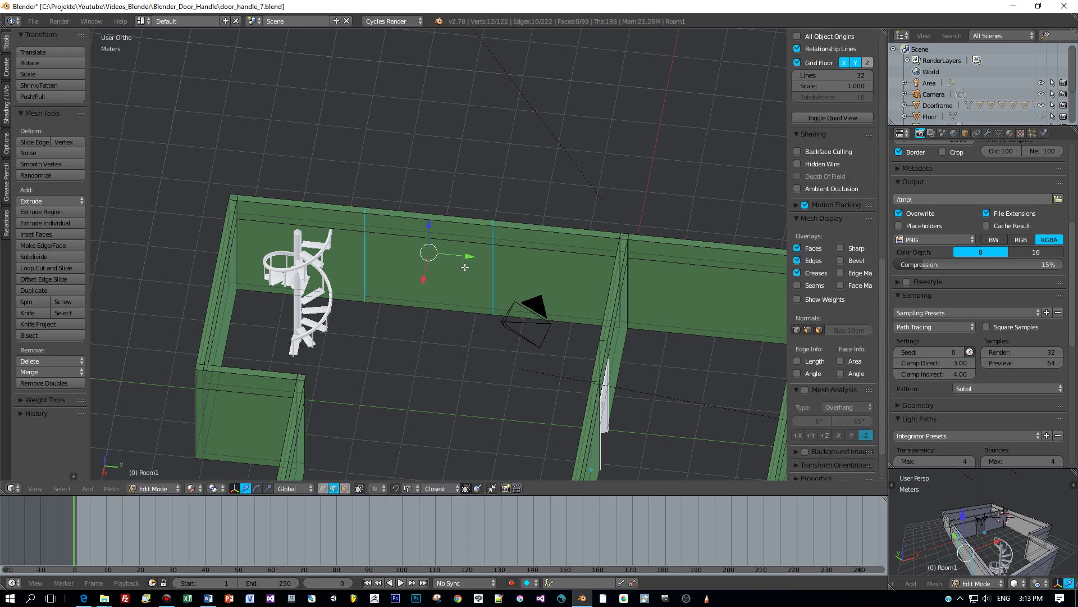
Scale the two loop cuts along the Y axis so that they sit close together at wall thickness
{"action": "key", "text": "s"}
{"action": "key", "text": "y"}
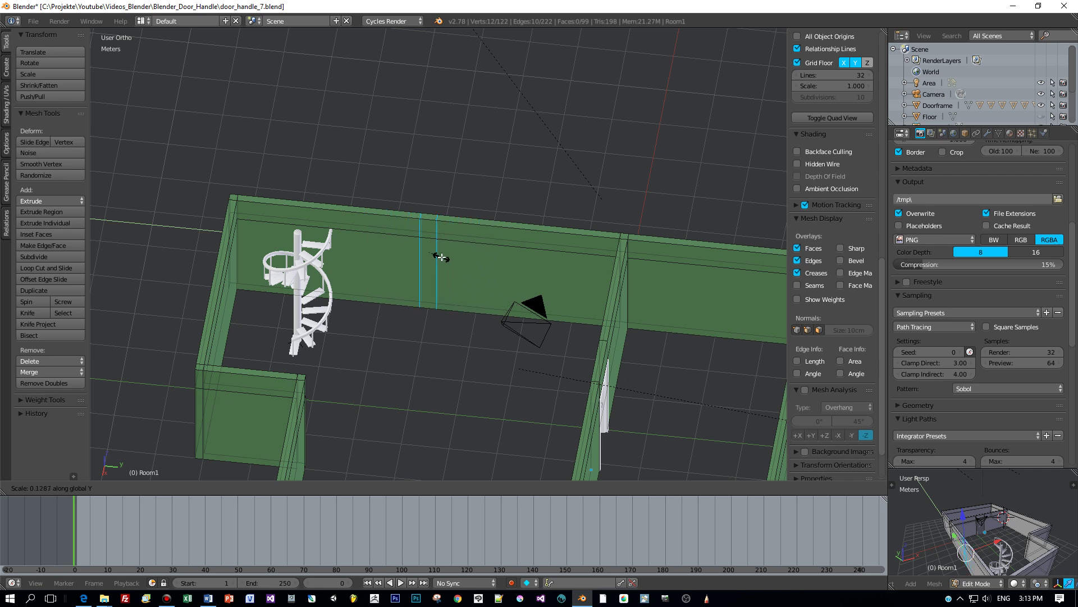
{"action": "left_click", "coordinate": [436, 256]}
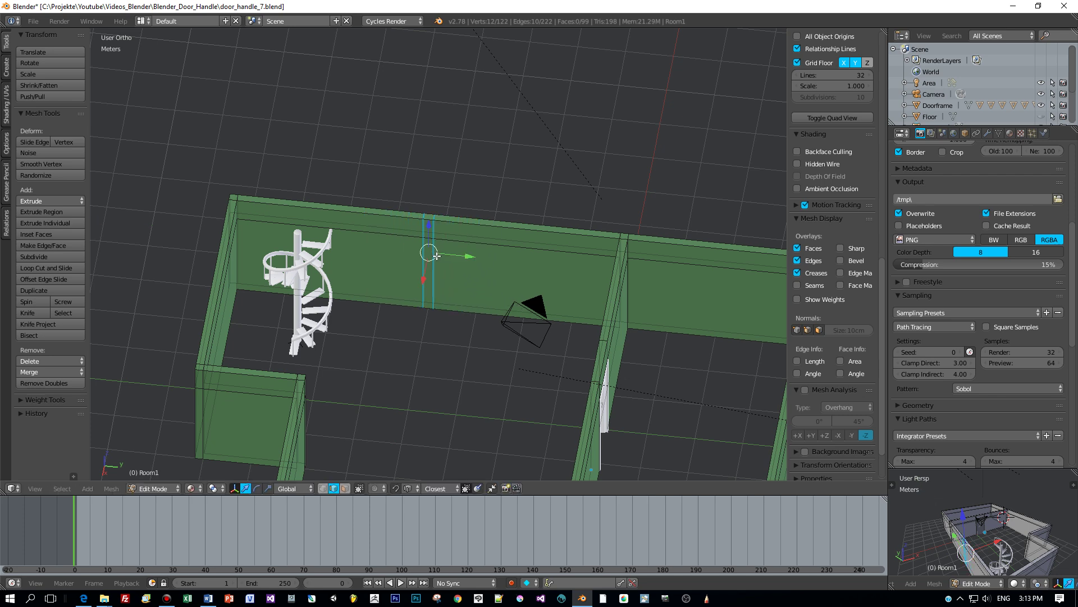
Display edge lengths and scale the two loop cuts along the Y axis to about 17 cm apart
{"action": "left_click", "coordinate": [798, 361]}
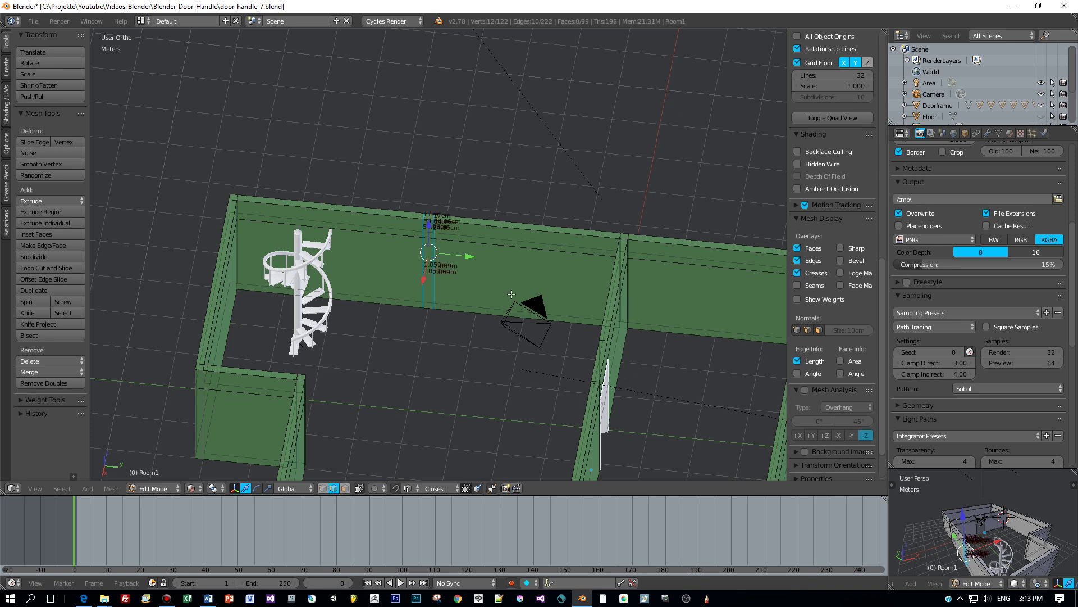
{"action": "scroll", "coordinate": [510, 281], "scroll_direction": "up", "scroll_amount": 6}
{"action": "key", "text": "s"}
{"action": "key", "text": "y"}
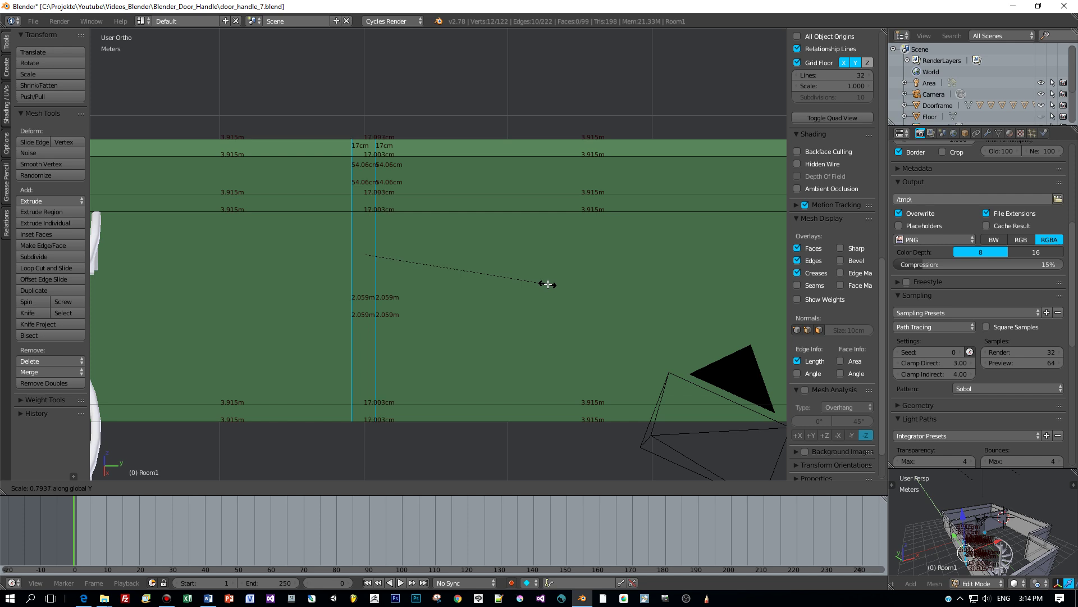
{"action": "left_click", "coordinate": [548, 284]}
Move the two loop cuts along the Y axis closer to the spiral staircase
{"action": "scroll", "coordinate": [539, 287], "scroll_direction": "down", "scroll_amount": 3}
{"action": "middle_click_drag", "start_coordinate": [491, 298], "coordinate": [496, 256]}
{"action": "key", "text": "KP_3"}
{"action": "scroll", "coordinate": [498, 323], "scroll_direction": "down", "scroll_amount": 5}
{"action": "middle_click_drag", "start_coordinate": [498, 332], "coordinate": [491, 379]}
{"action": "left_click_drag", "start_coordinate": [465, 274], "coordinate": [428, 272]}
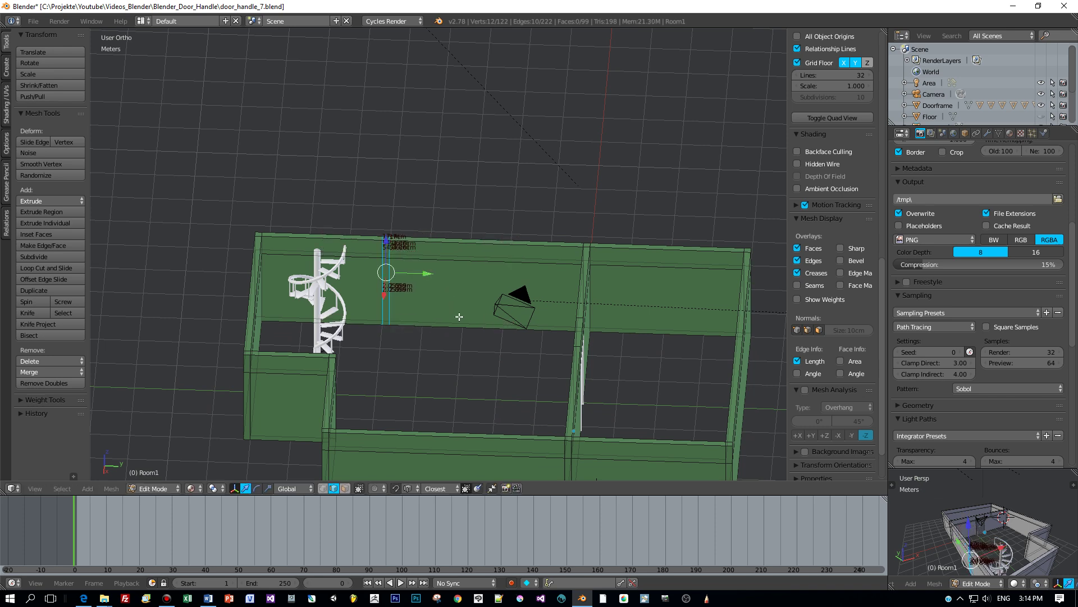
Extrude the two narrow inner faces between the loop cuts about 2.01 m into the room as a partition wall
{"action": "left_click", "coordinate": [345, 488]}
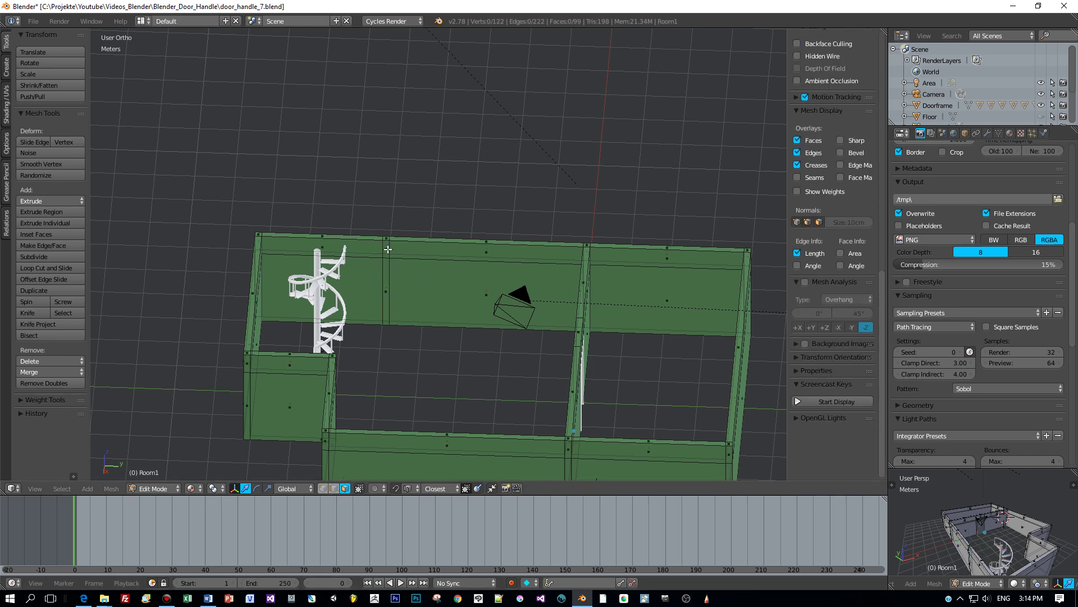
{"action": "right_click", "coordinate": [383, 248]}
{"action": "right_click", "coordinate": [385, 270], "text": "shift"}
{"action": "middle_click_drag", "start_coordinate": [385, 270], "coordinate": [349, 294]}
{"action": "key", "text": "a"}
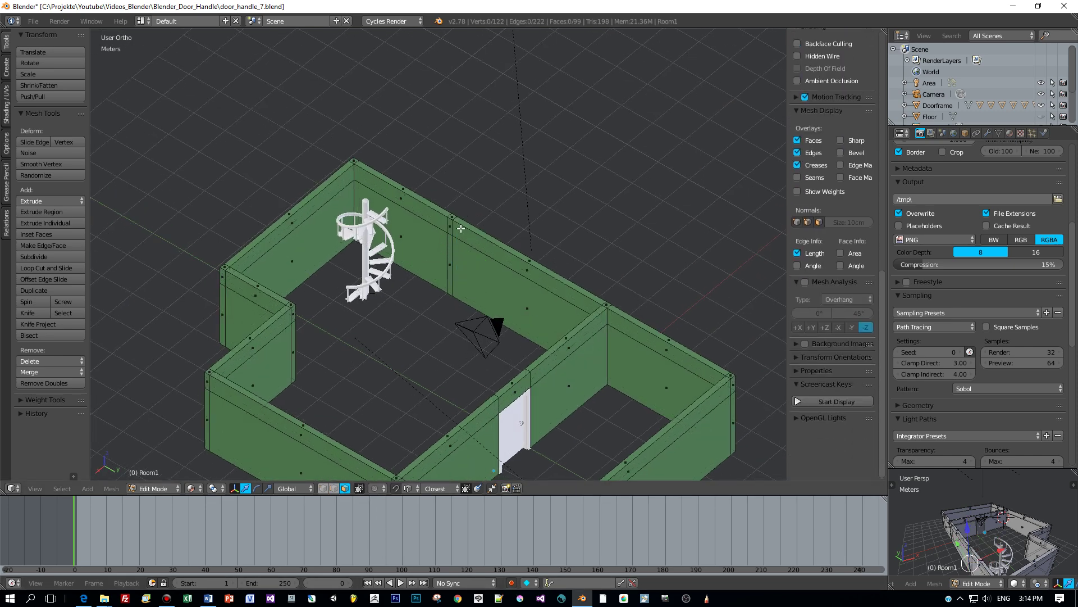
{"action": "right_click", "coordinate": [450, 226]}
{"action": "right_click", "coordinate": [449, 244], "text": "shift"}
{"action": "key", "text": "e"}
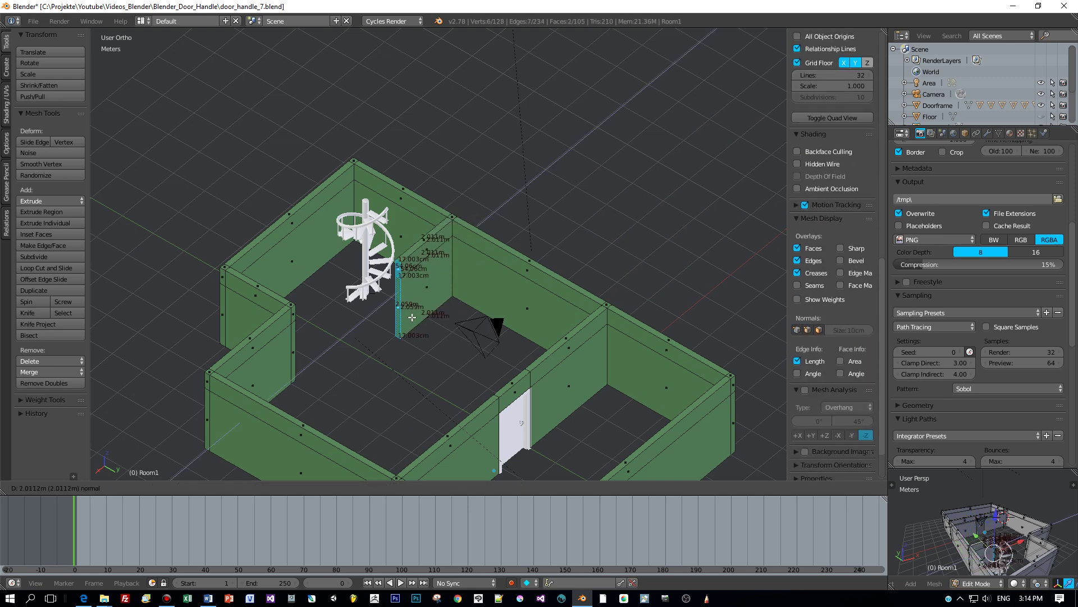
{"action": "left_click", "coordinate": [411, 317]}
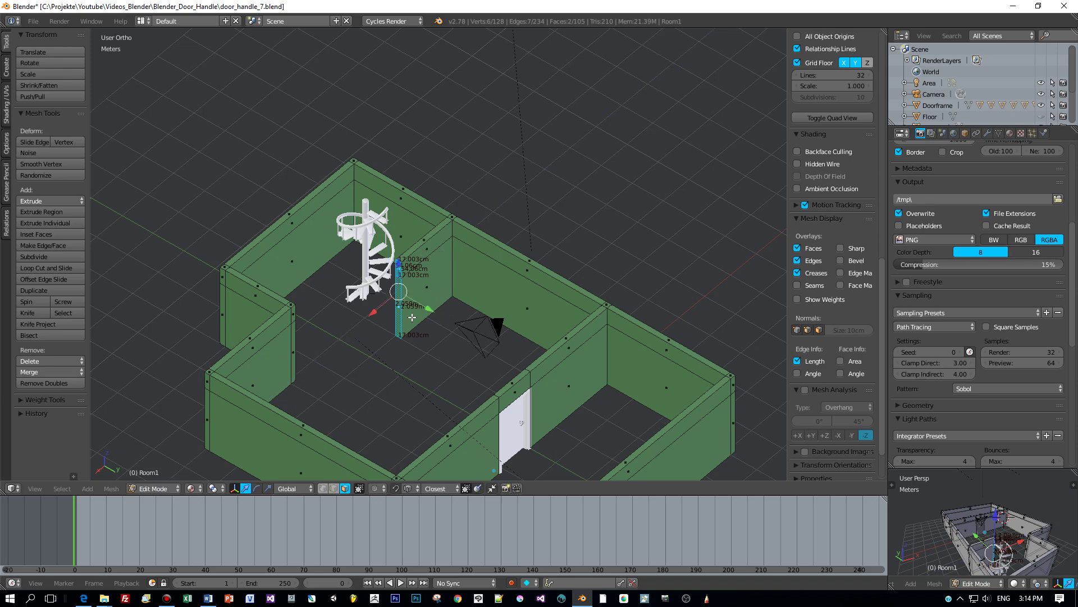
Adjust the partition wall's free end along the X axis with increment snapping
{"action": "middle_click_drag", "start_coordinate": [412, 317], "coordinate": [380, 314]}
{"action": "scroll", "coordinate": [385, 281], "scroll_direction": "up", "scroll_amount": 2}
{"action": "mouse_move", "coordinate": [386, 256]}
{"action": "left_mouse_down", "text": "ctrl"}
{"action": "mouse_move", "coordinate": [416, 245]}
{"action": "mouse_move", "coordinate": [406, 253]}
{"action": "left_mouse_up", "text": "ctrl"}
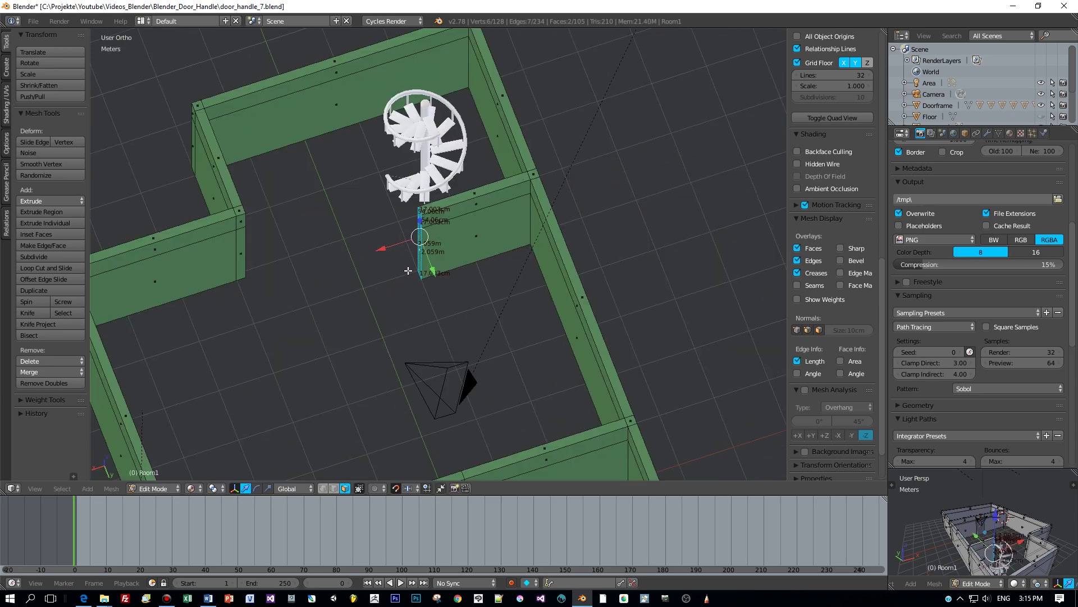
{"action": "middle_click_drag", "start_coordinate": [476, 312], "coordinate": [540, 308]}
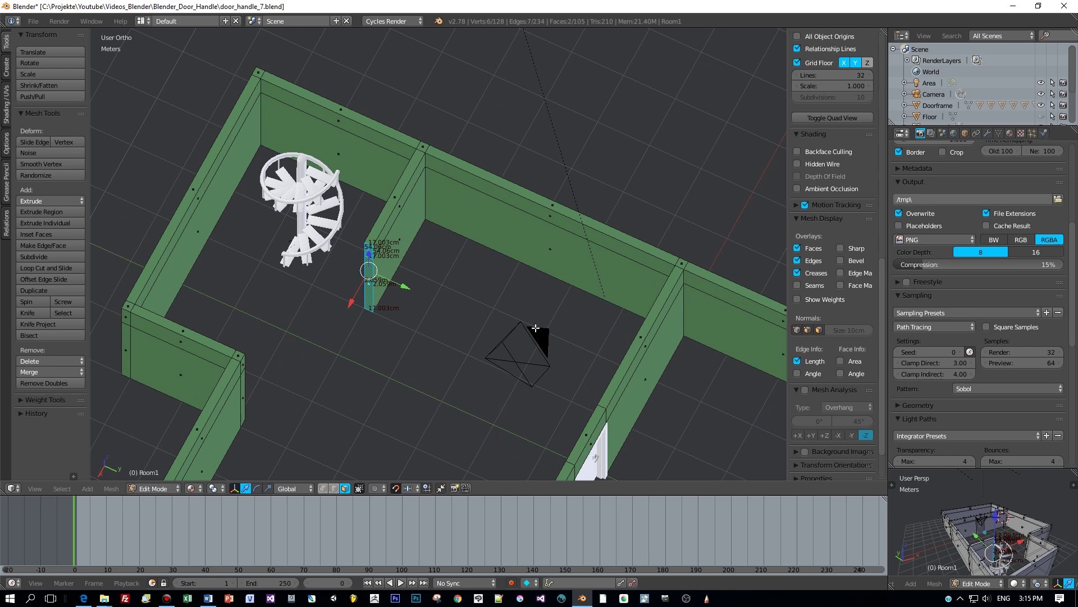
{"action": "middle_click_drag", "start_coordinate": [536, 328], "coordinate": [567, 309]}
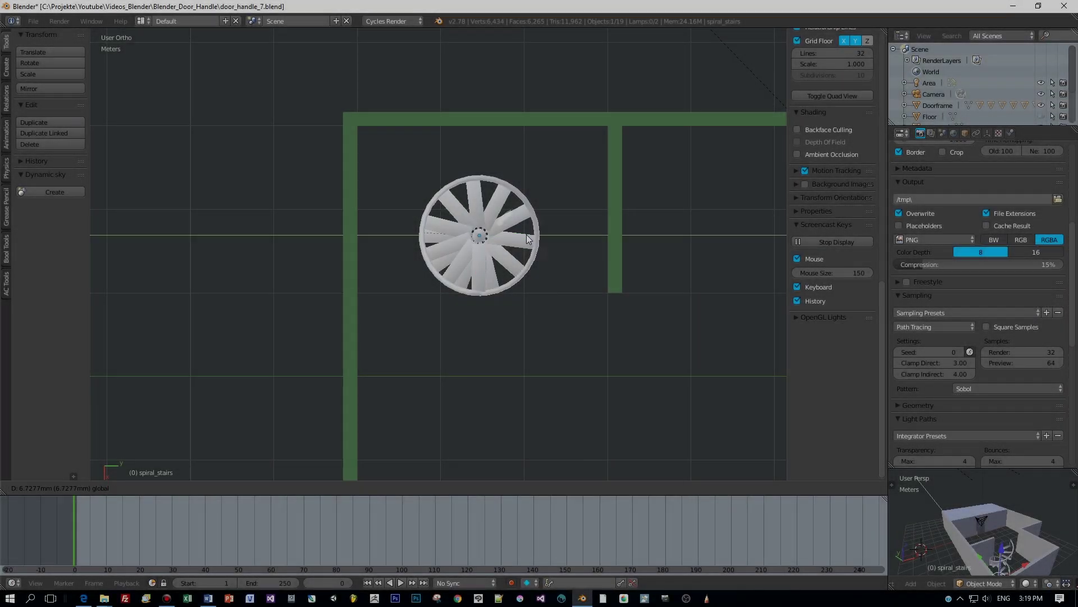
Move the spiral staircase along X and Y so that it sits between the outer wall and the partition wall
{"action": "key", "text": "g"}
{"action": "key", "text": "x"}
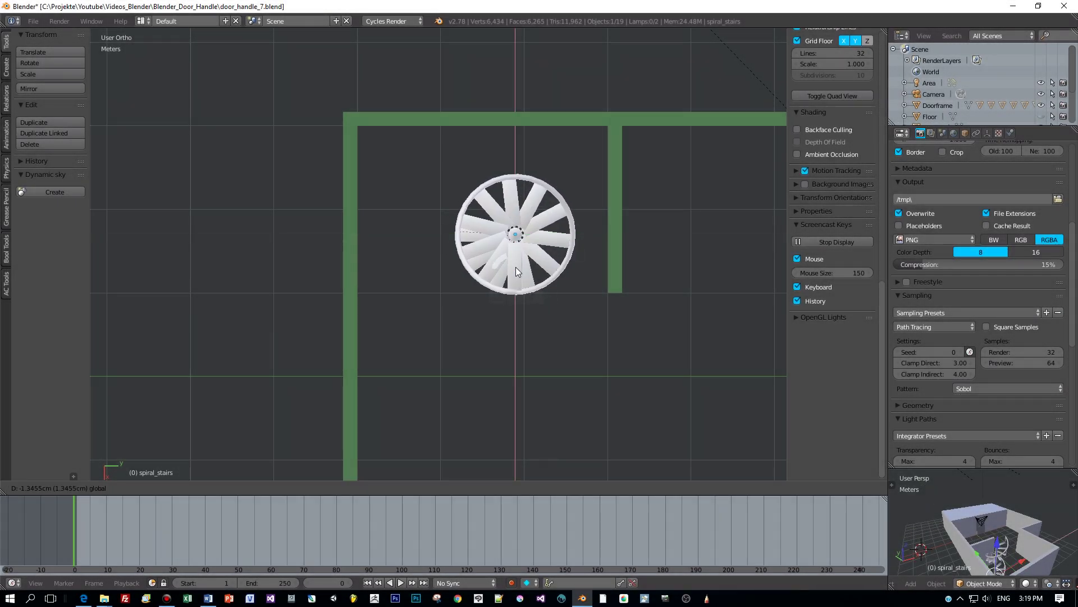
{"action": "key", "text": "y"}
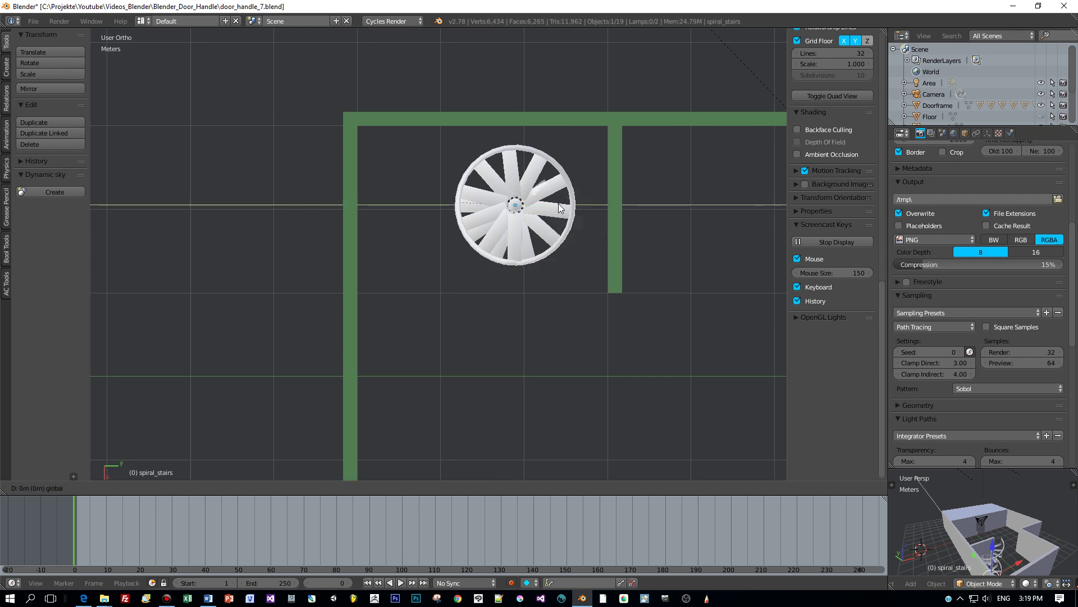
{"action": "left_click", "coordinate": [566, 209]}
{"action": "middle_click_drag", "start_coordinate": [566, 209], "coordinate": [621, 217]}
{"action": "scroll", "coordinate": [598, 236], "scroll_direction": "up", "scroll_amount": 2}
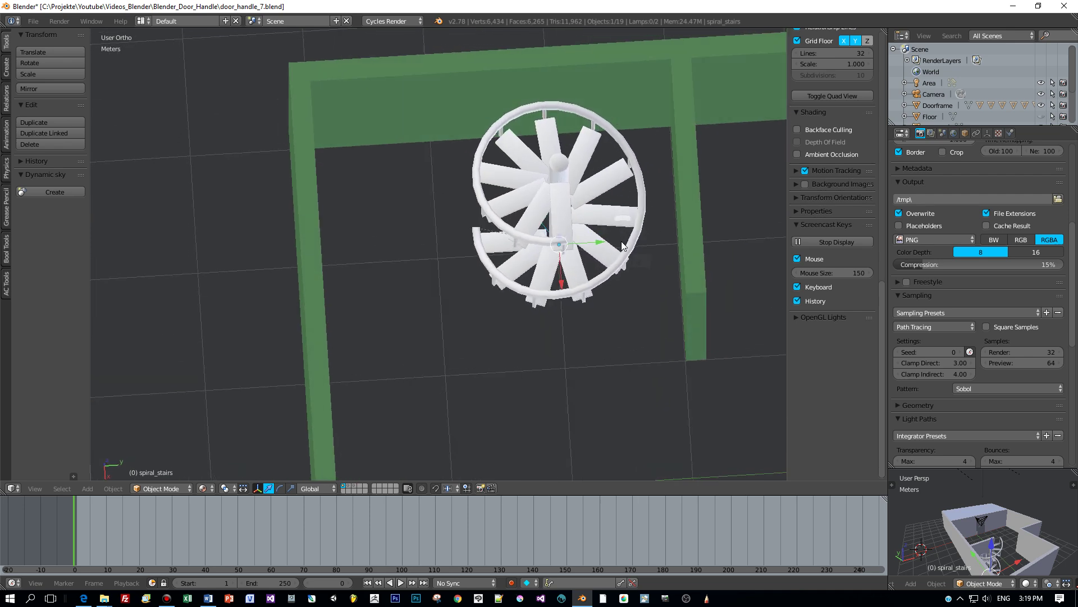
Add a loop cut to Room1's long wall behind the staircase, slid to about 84 cm from the partition wall
{"action": "right_click", "coordinate": [599, 65]}
{"action": "key", "text": "Tab"}
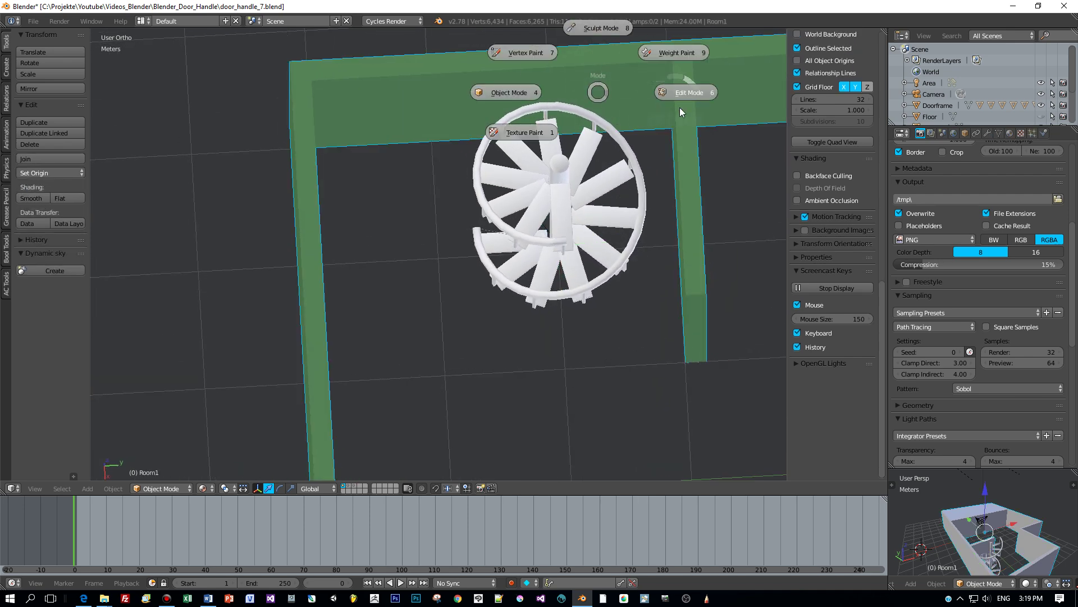
{"action": "left_click", "coordinate": [680, 106]}
{"action": "middle_click_drag", "start_coordinate": [682, 114], "coordinate": [680, 138]}
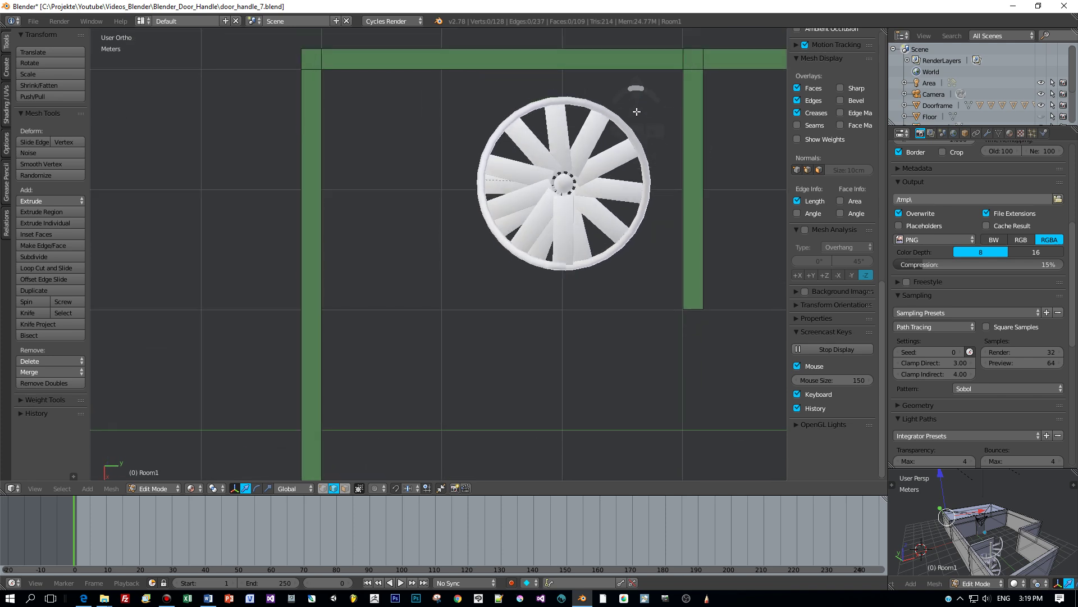
{"action": "key", "text": "ctrl+r"}
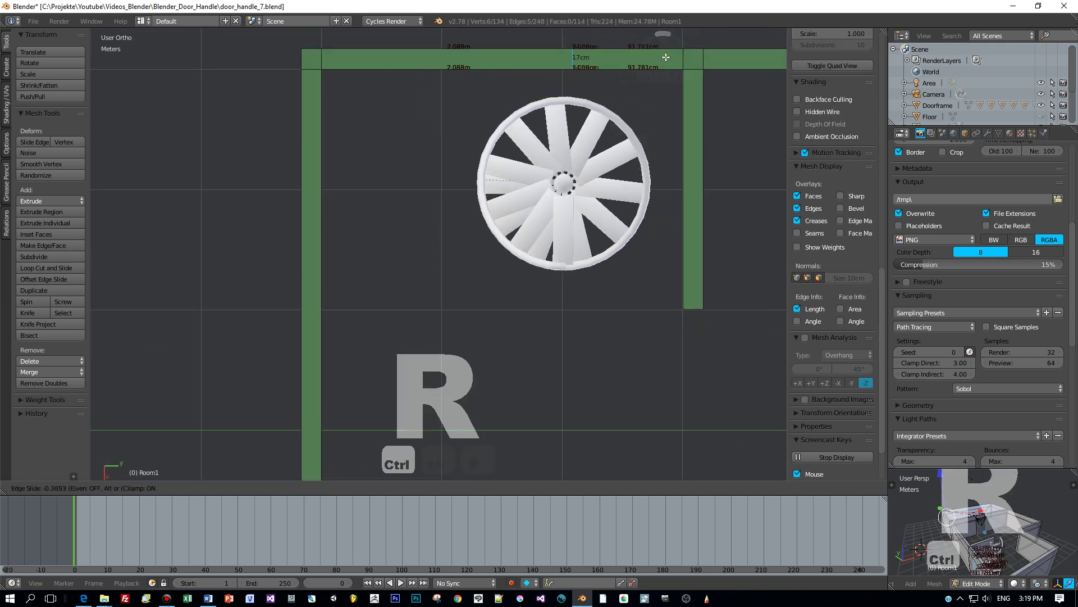
{"action": "left_click", "coordinate": [662, 58]}
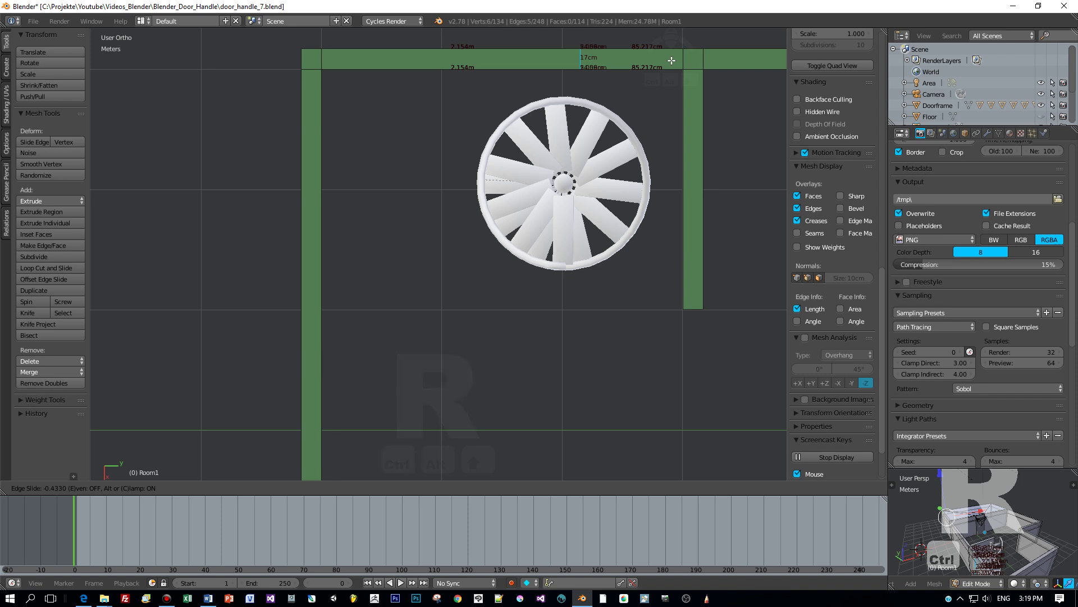
{"action": "left_click", "coordinate": [674, 60]}
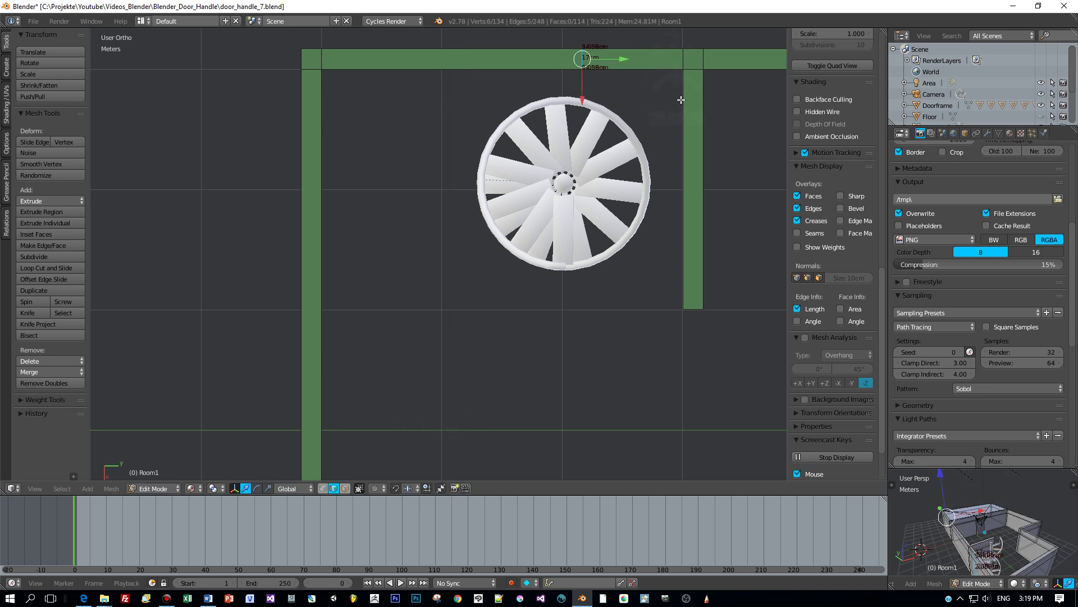
Fill the corner between the new loop cut and the partition wall's upper edge with a triangular face
{"action": "middle_click_drag", "start_coordinate": [674, 60], "coordinate": [699, 58]}
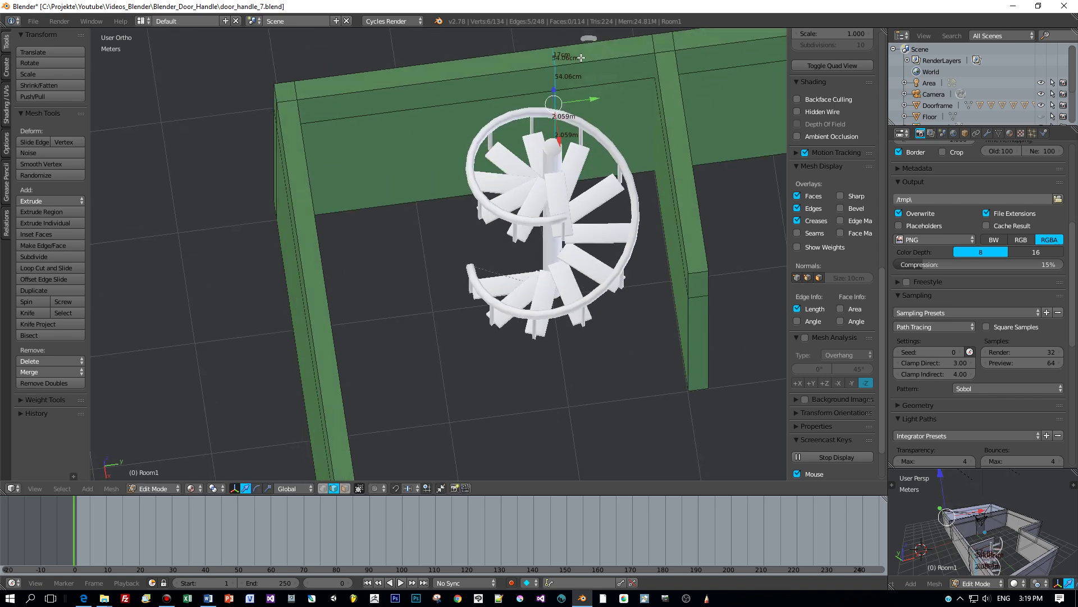
{"action": "left_click", "coordinate": [664, 105], "text": "alt"}
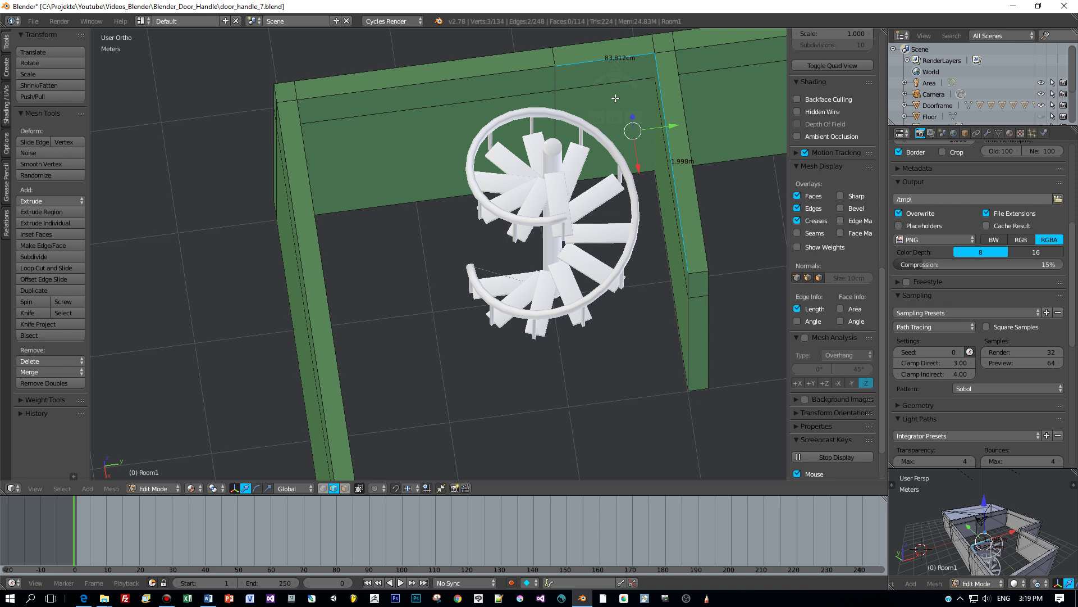
{"action": "key", "text": "alt+f"}
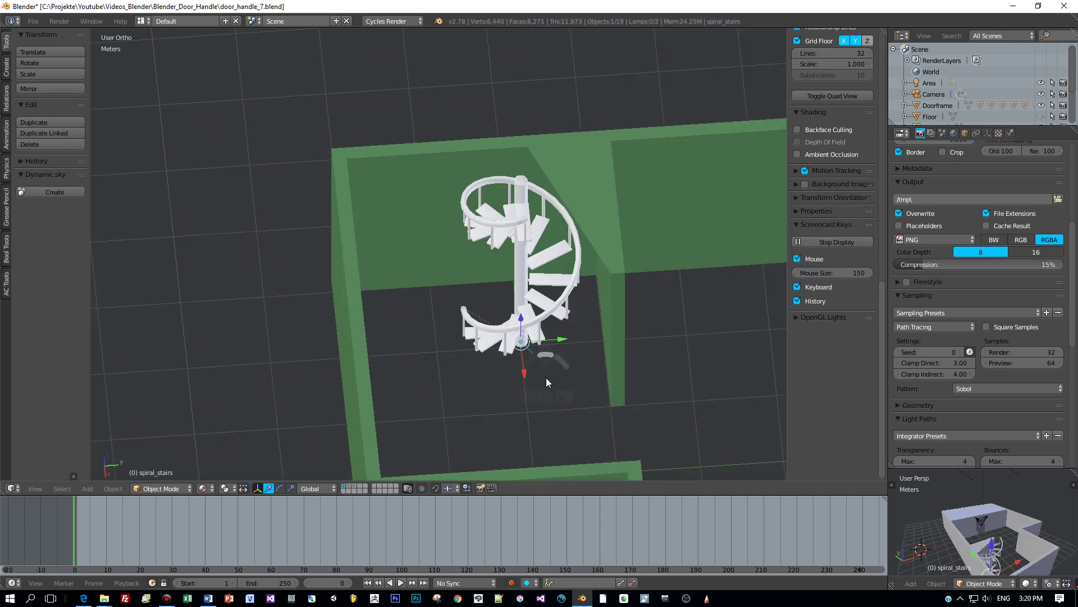
Rotate the spiral staircase about 26° around the global Z axis
{"action": "key", "text": "r"}
{"action": "key", "text": "z"}
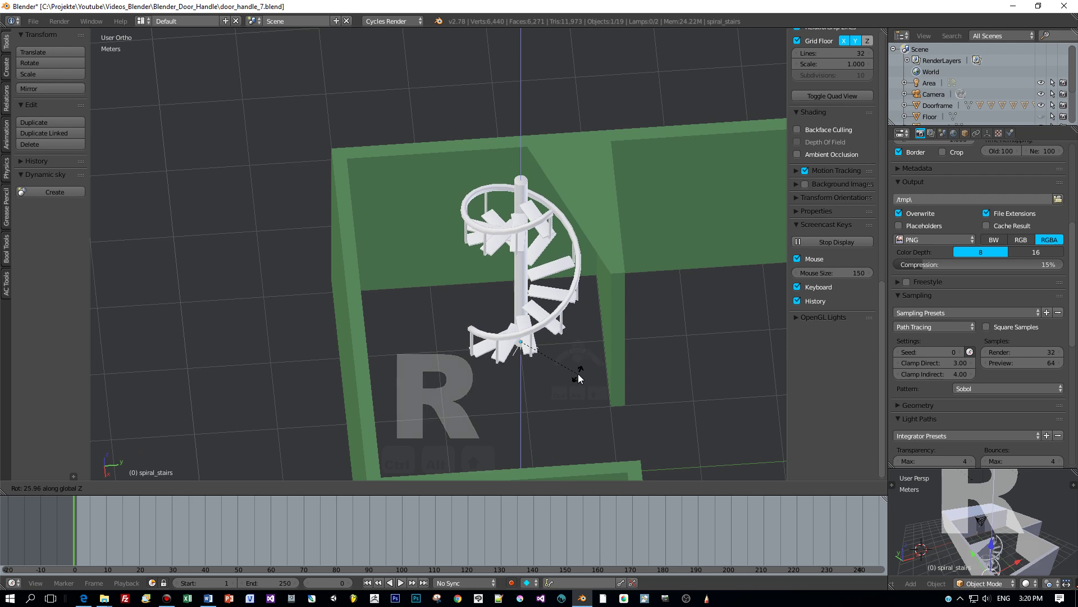
{"action": "left_click", "coordinate": [579, 374]}
{"action": "middle_click_drag", "start_coordinate": [579, 374], "coordinate": [544, 335]}
{"action": "scroll", "coordinate": [634, 371], "scroll_direction": "up", "scroll_amount": 2}
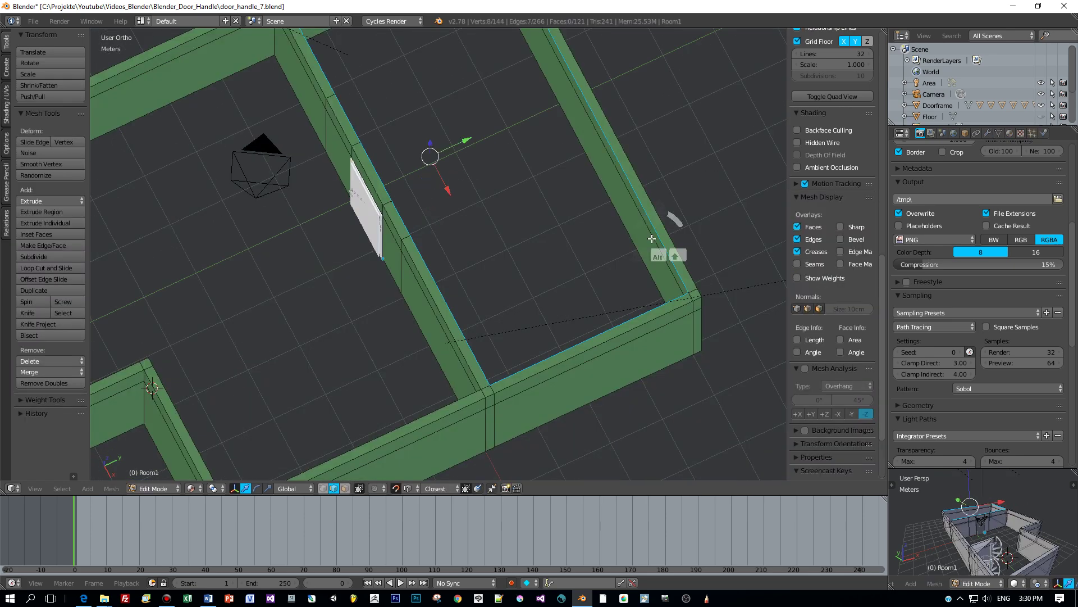
Complete the upper edge selection around the room behind the door, fill it, and convert the triangles to quads
{"action": "middle_click_drag", "start_coordinate": [651, 239], "coordinate": [517, 281]}
{"action": "scroll", "coordinate": [494, 233], "scroll_direction": "down", "scroll_amount": 2}
{"action": "scroll", "coordinate": [462, 235], "scroll_direction": "up", "scroll_amount": 2}
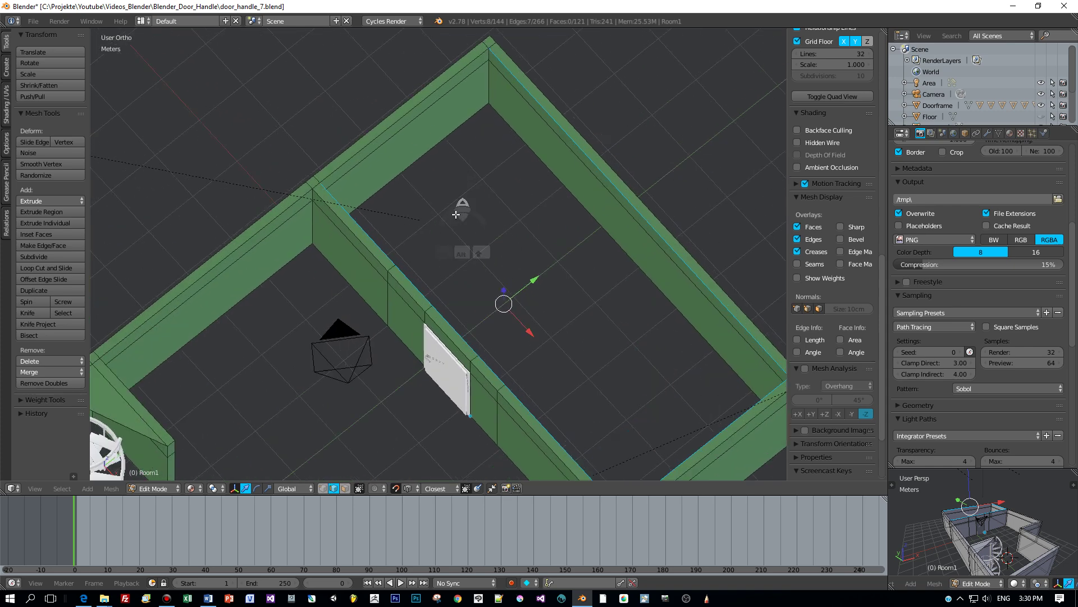
{"action": "right_click", "coordinate": [368, 143], "text": "alt+shift"}
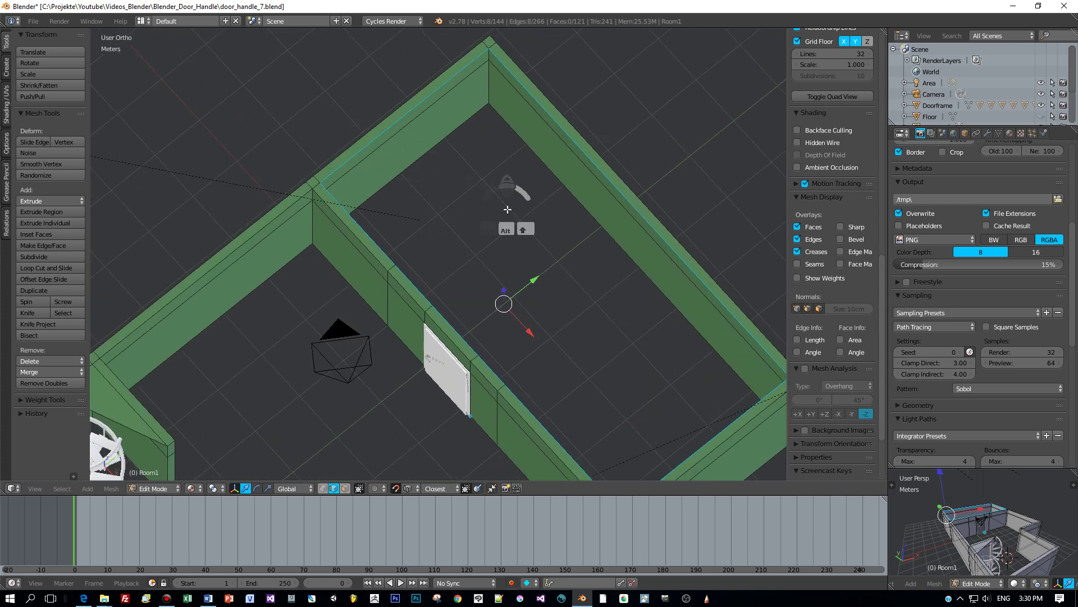
{"action": "key", "text": "alt+f"}
{"action": "key", "text": "space"}
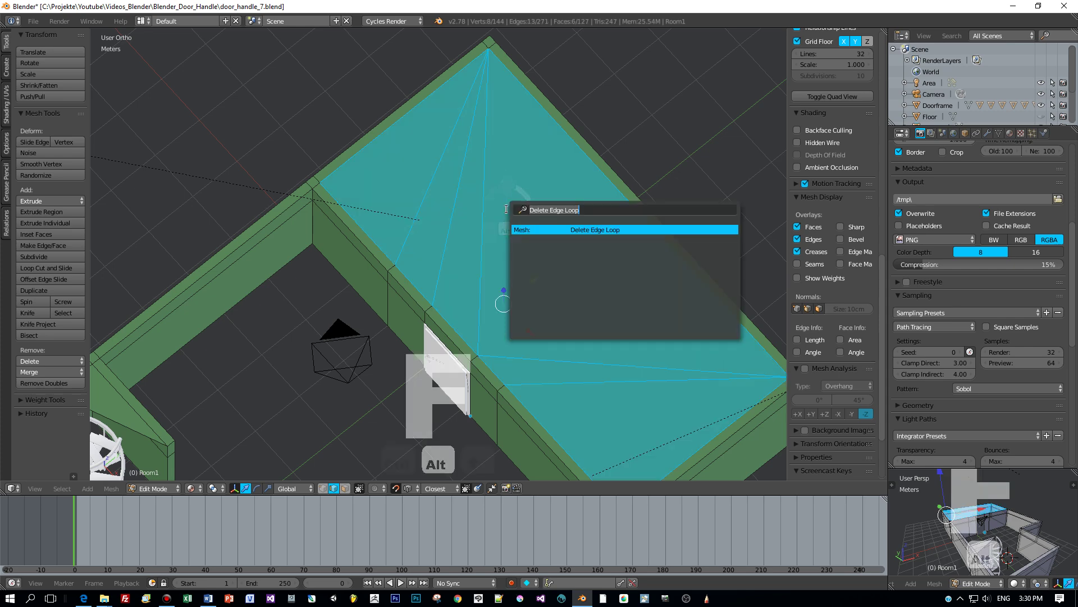
{"action": "type", "text": "t q"}
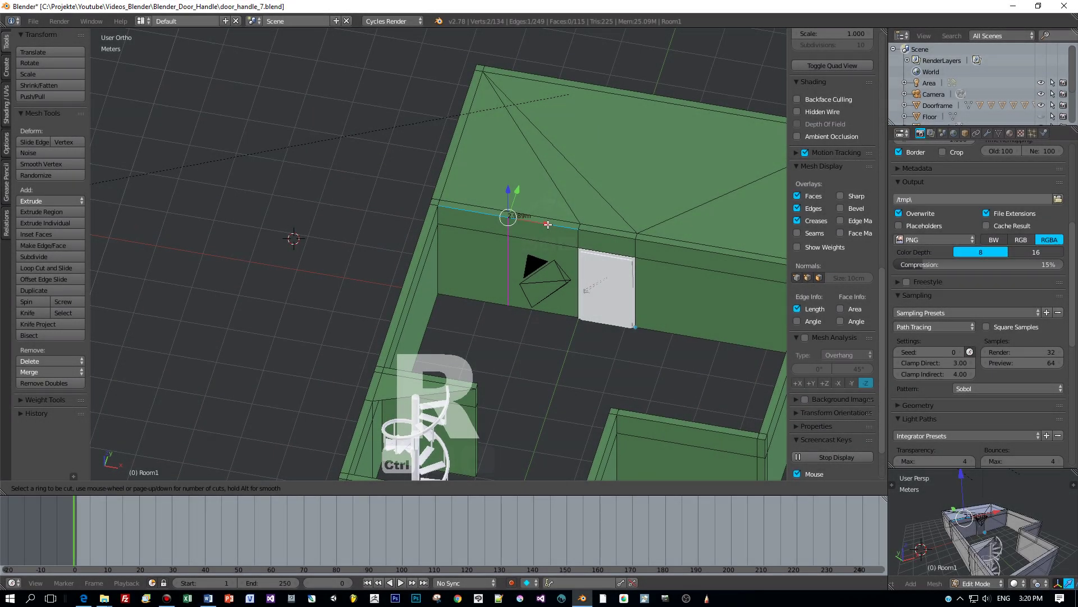
Add a vertical loop cut to the wall between the door and the long outer wall, moved along X toward the door
{"action": "left_click", "coordinate": [548, 224]}
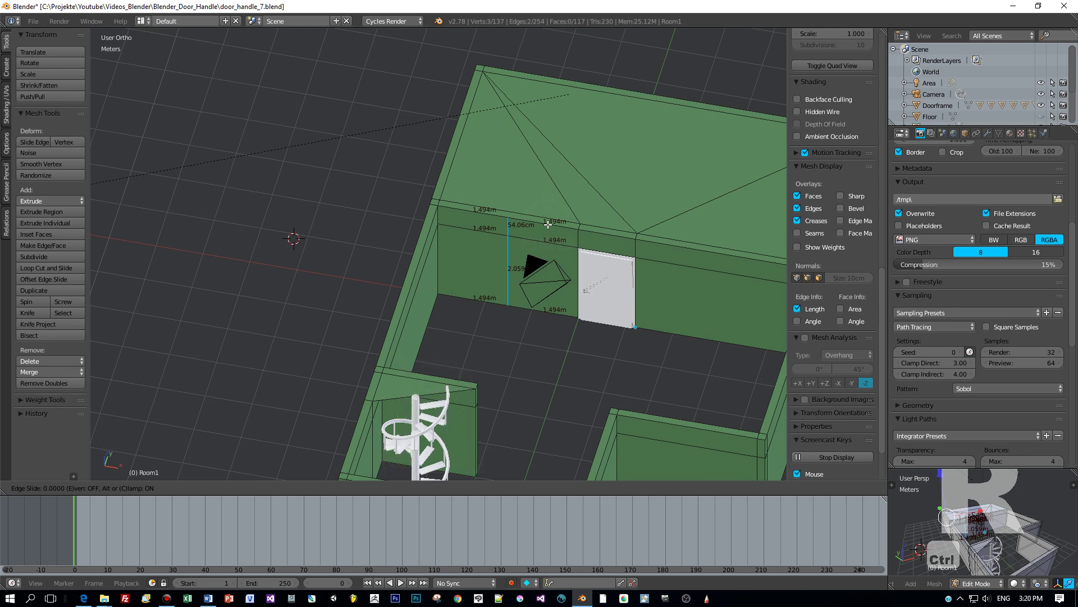
{"action": "left_click", "coordinate": [548, 224]}
{"action": "middle_click_drag", "start_coordinate": [563, 271], "coordinate": [563, 308]}
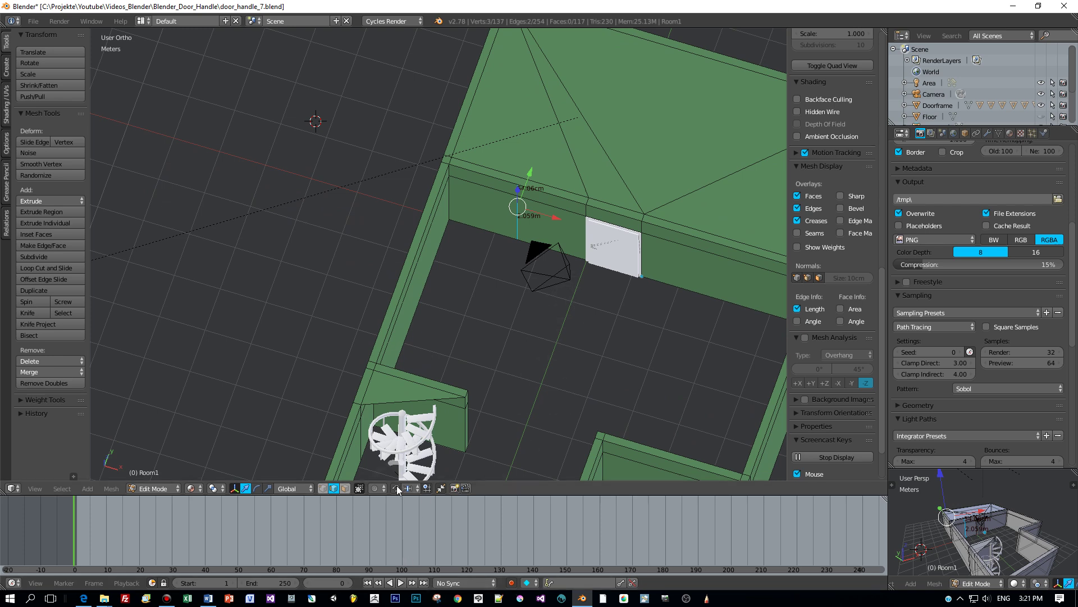
{"action": "left_click", "coordinate": [563, 219]}
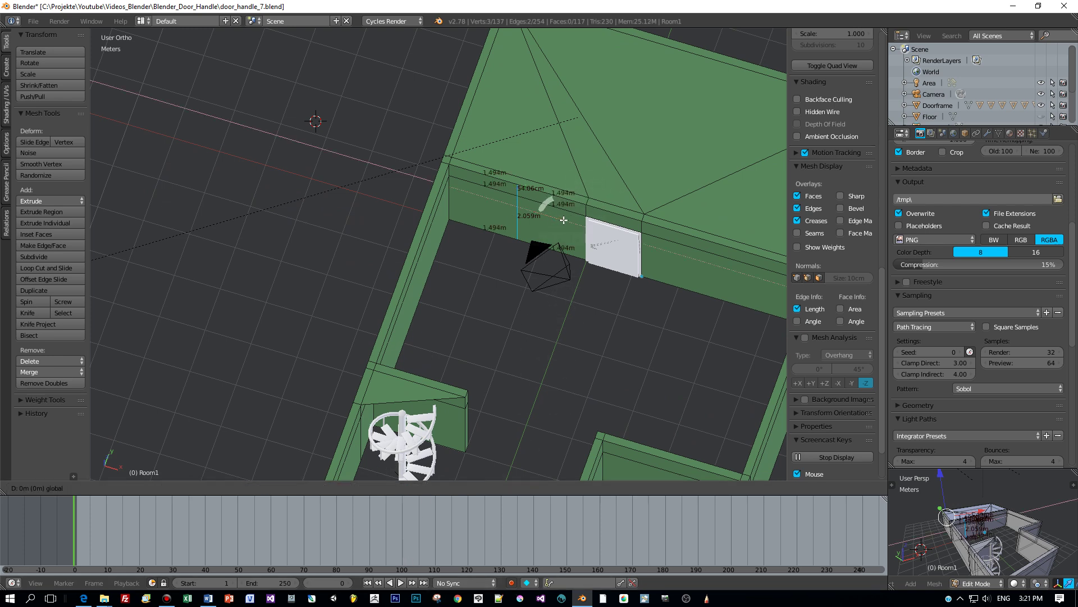
{"action": "left_click_drag", "start_coordinate": [574, 222], "coordinate": [587, 226]}
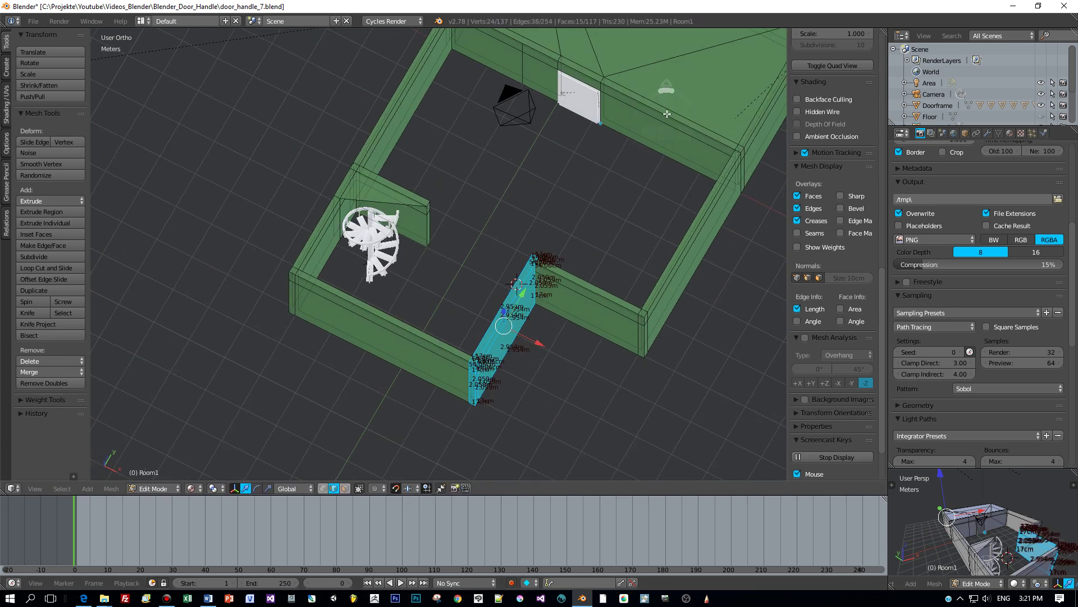
Add a vertical loop cut to the wall on the door's other side, slid toward the door
{"action": "right_click", "coordinate": [667, 114]}
{"action": "key", "text": "ctrl+r"}
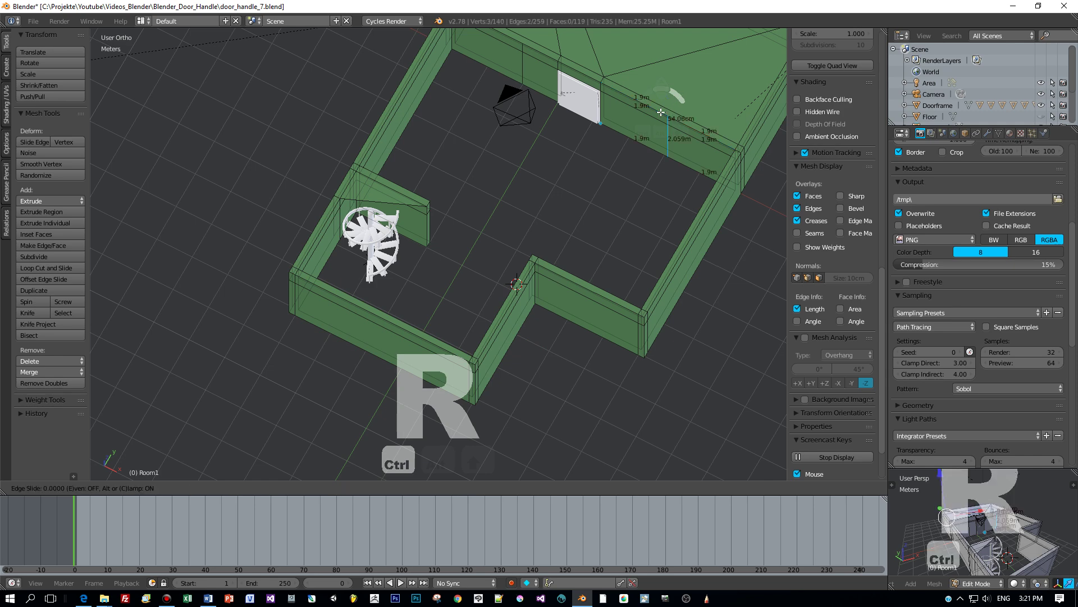
{"action": "left_click", "coordinate": [660, 112]}
{"action": "left_click", "coordinate": [619, 106]}
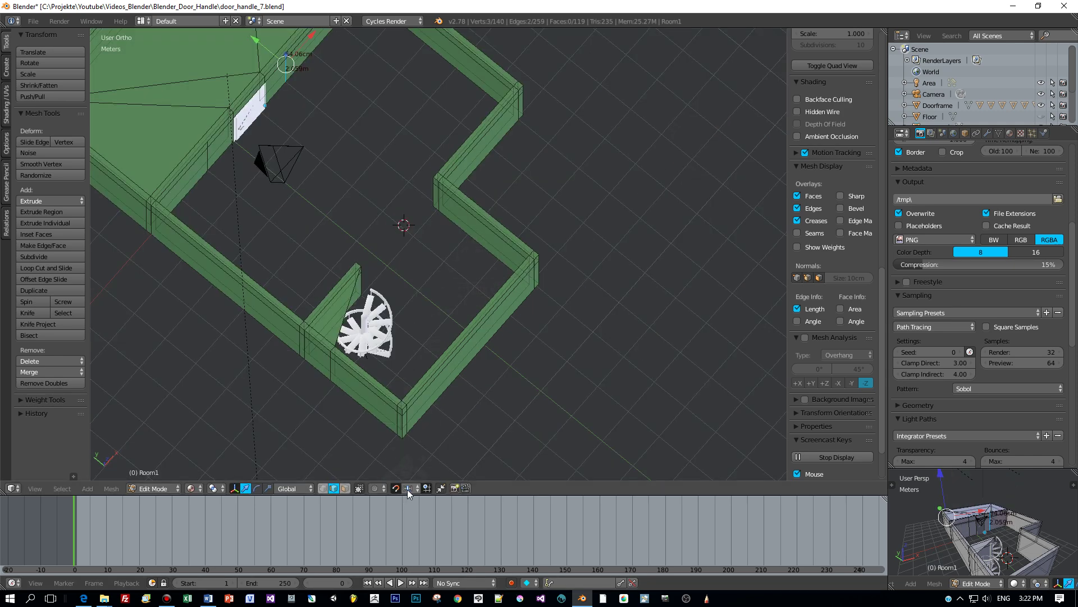
Set snapping to Edge and move the loop cut beside the door about 8.5 cm, aligned with the inner corner of the projecting wall
{"action": "left_click", "coordinate": [409, 489]}
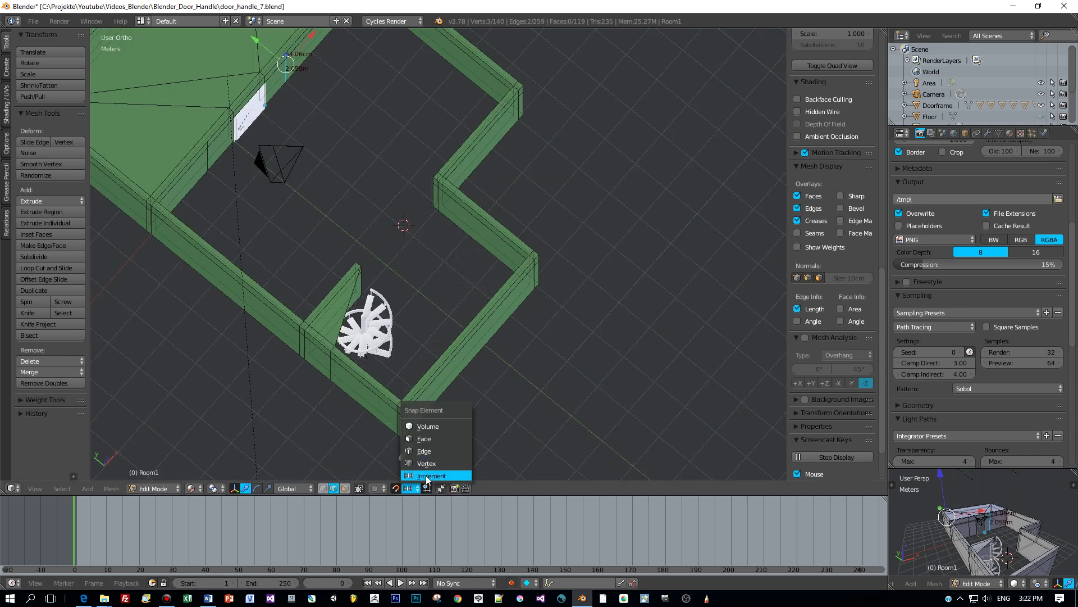
{"action": "left_click", "coordinate": [422, 451]}
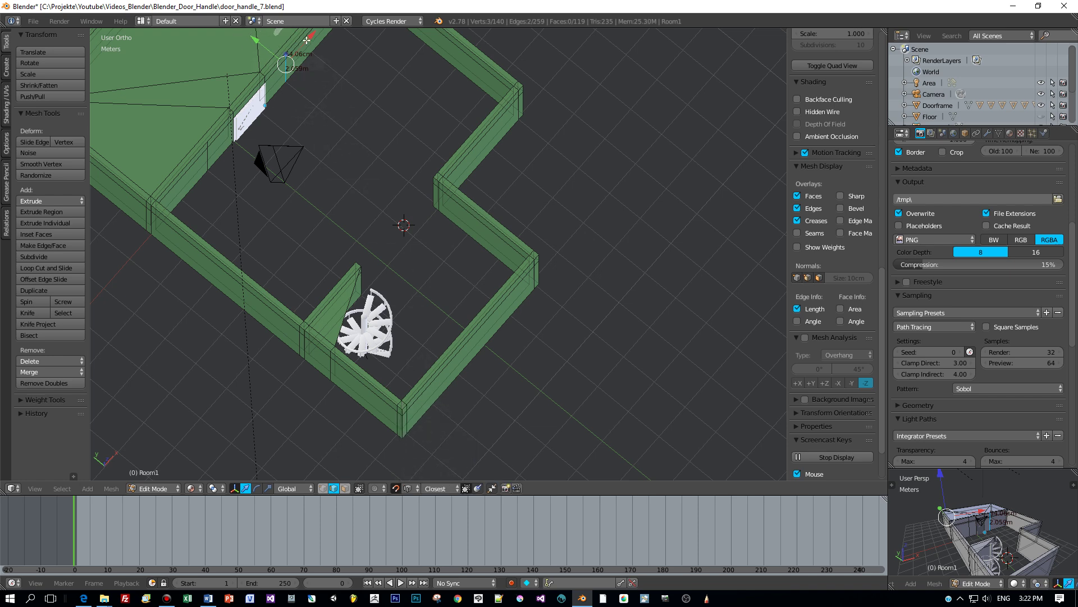
{"action": "key", "text": "g"}
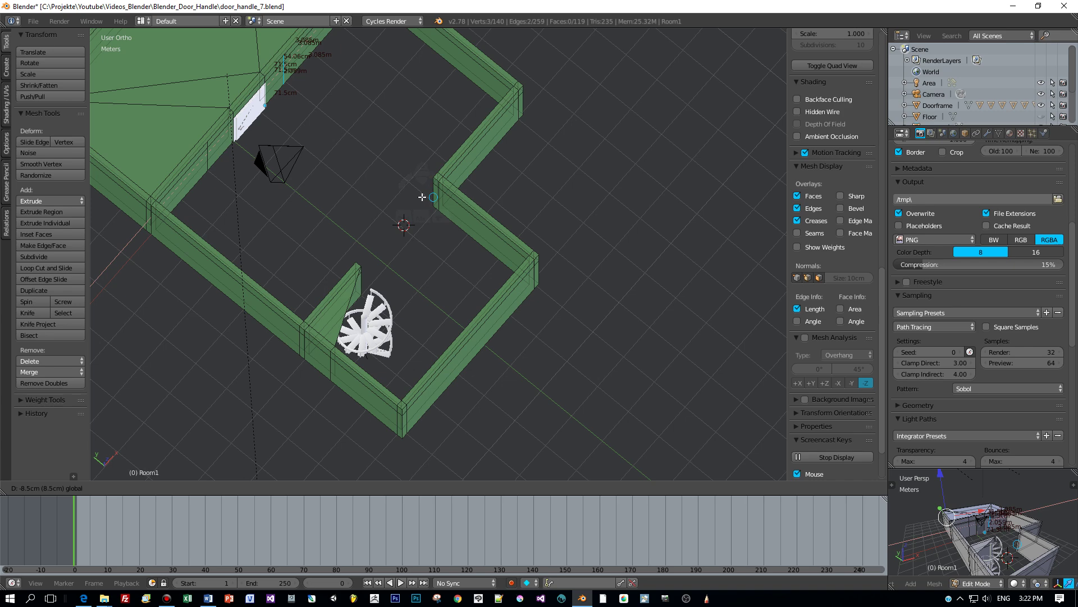
{"action": "left_click", "coordinate": [421, 198]}
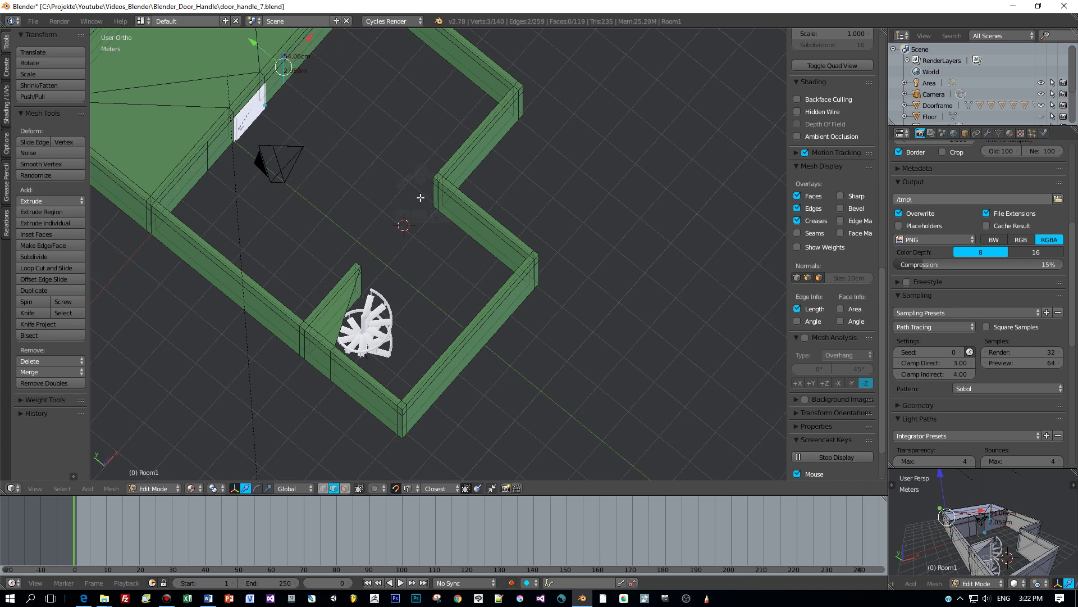
Select the partition wall's upper edge, the long outer wall's inner edge and the matching door-wall edge, and fill a face between them
{"action": "scroll", "coordinate": [442, 206], "scroll_direction": "down", "scroll_amount": 2}
{"action": "middle_click_drag", "start_coordinate": [535, 156], "coordinate": [423, 204]}
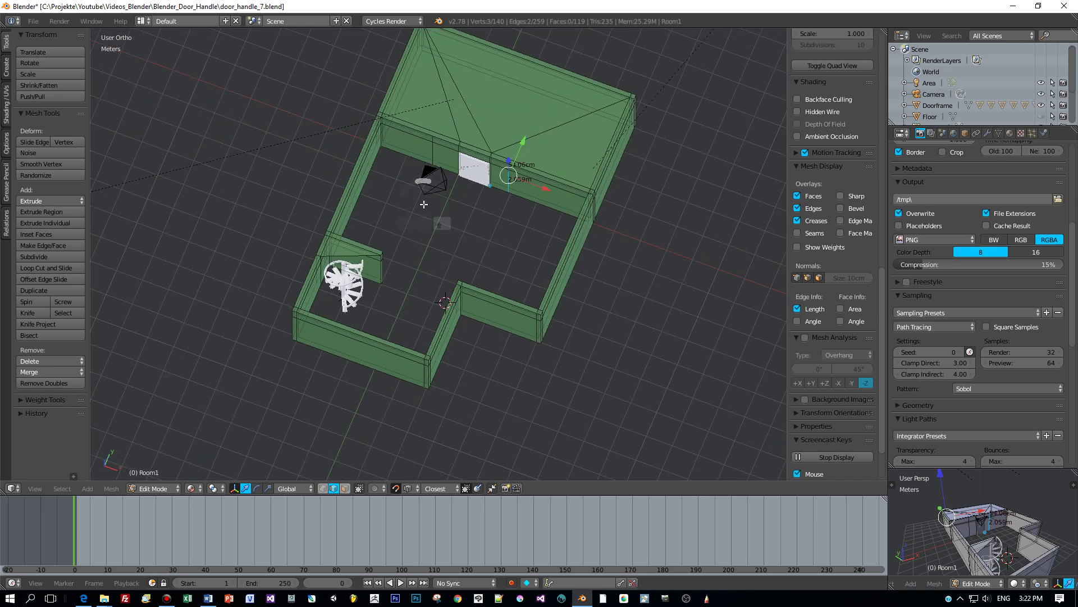
{"action": "scroll", "coordinate": [415, 227], "scroll_direction": "up", "scroll_amount": 1}
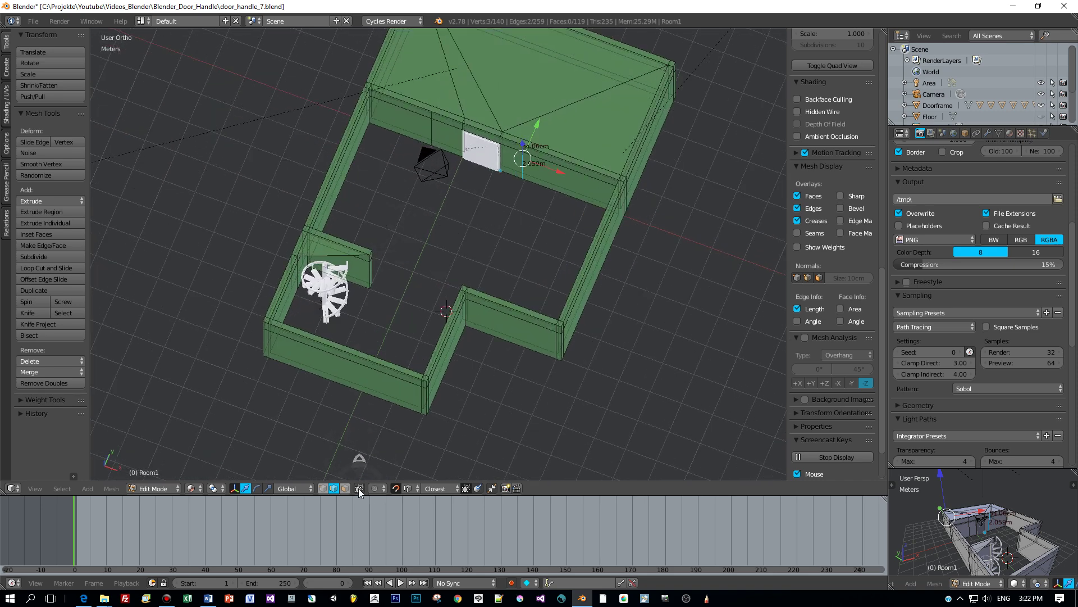
{"action": "right_click", "coordinate": [336, 241]}
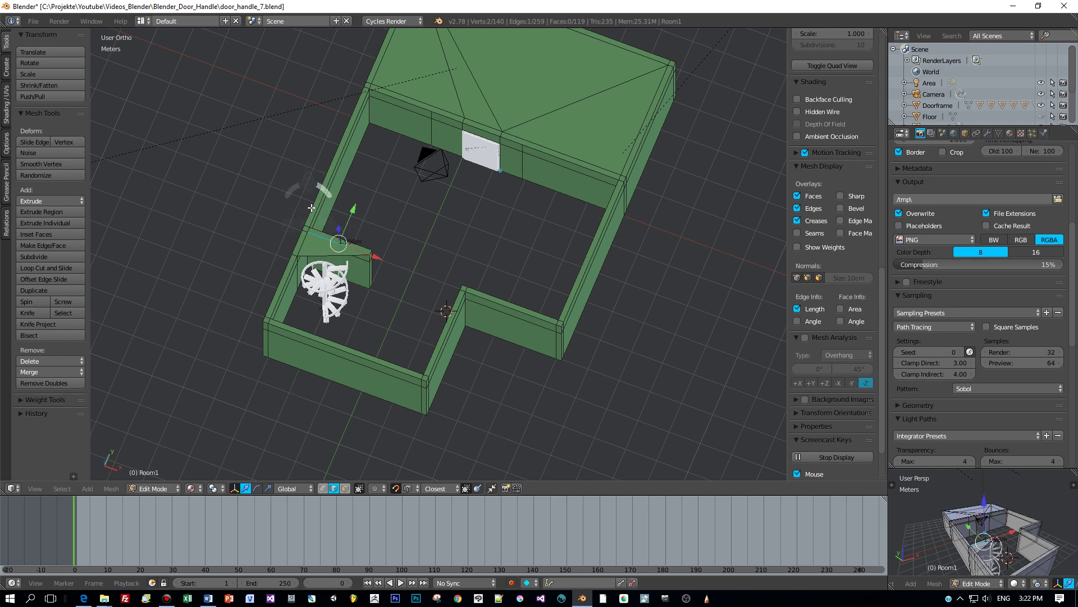
{"action": "right_click", "coordinate": [405, 101], "text": "shift"}
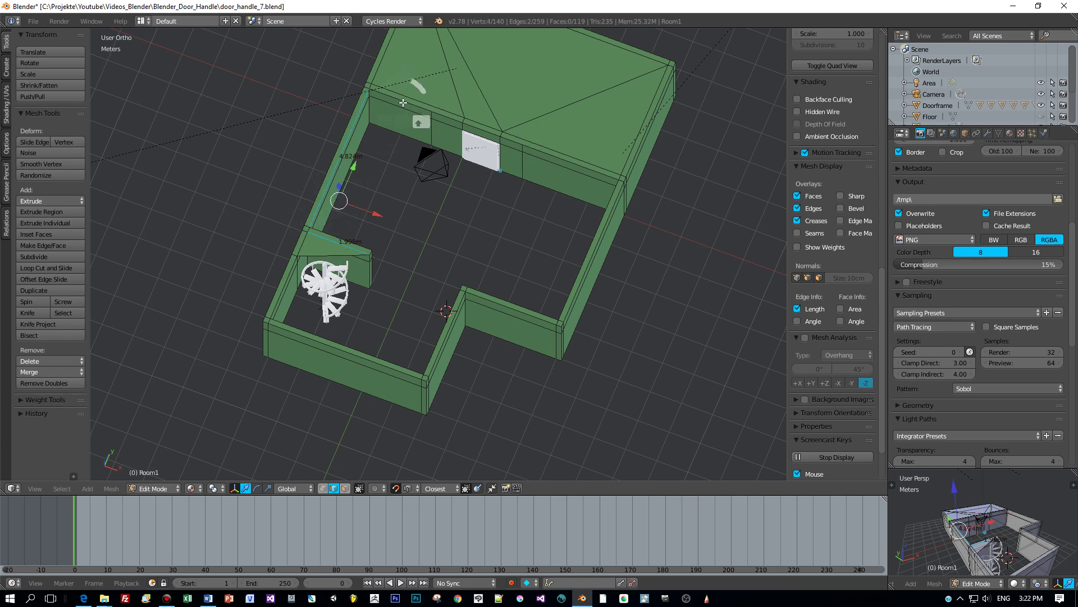
{"action": "right_click", "coordinate": [402, 103], "text": "shift"}
{"action": "middle_click_drag", "start_coordinate": [407, 205], "coordinate": [393, 180]}
{"action": "right_click", "coordinate": [322, 169], "text": "shift"}
{"action": "right_click", "coordinate": [322, 169], "text": "shift"}
{"action": "middle_click_drag", "start_coordinate": [322, 170], "coordinate": [571, 198]}
{"action": "key", "text": "f"}
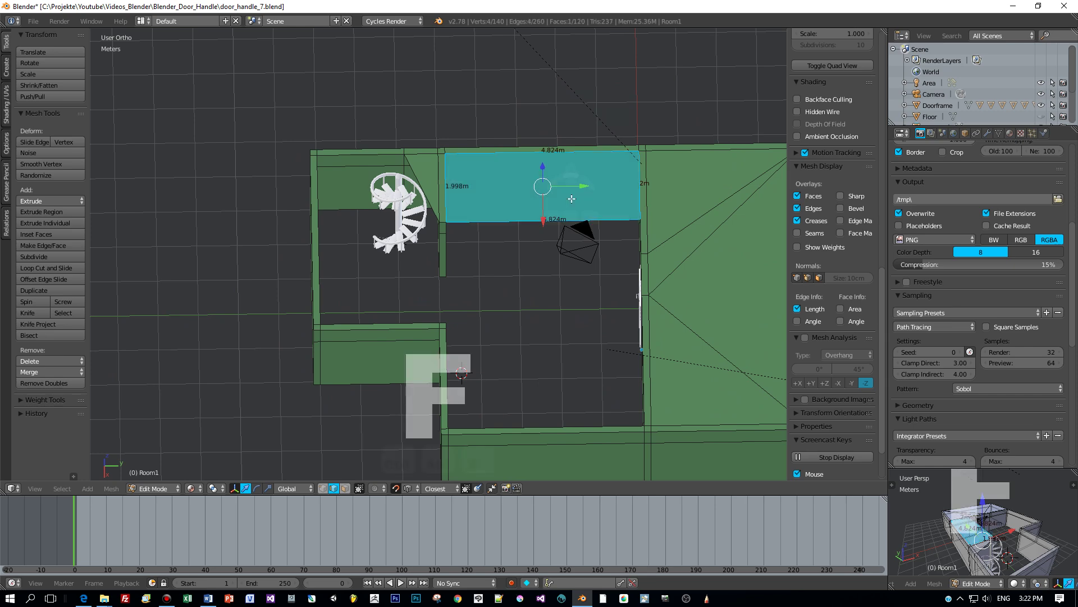
Select the upper edges around the area on the door's other side, fill them, and convert the triangles to quads
{"action": "middle_click_drag", "start_coordinate": [583, 325], "coordinate": [647, 371]}
{"action": "scroll", "coordinate": [525, 333], "scroll_direction": "up", "scroll_amount": 2}
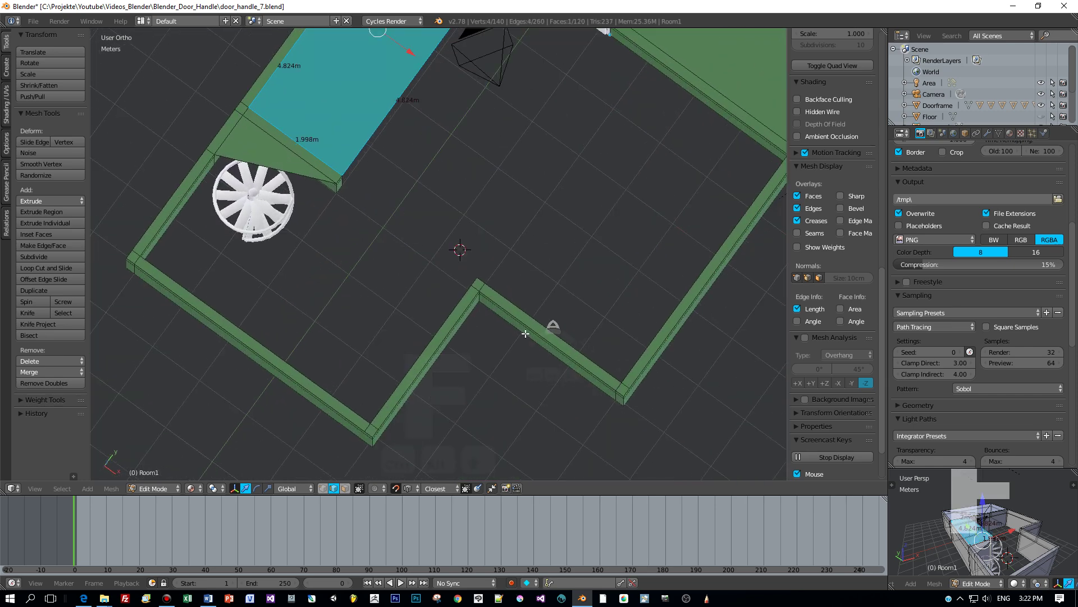
{"action": "right_click", "coordinate": [484, 282]}
{"action": "right_click", "coordinate": [510, 300], "text": "shift"}
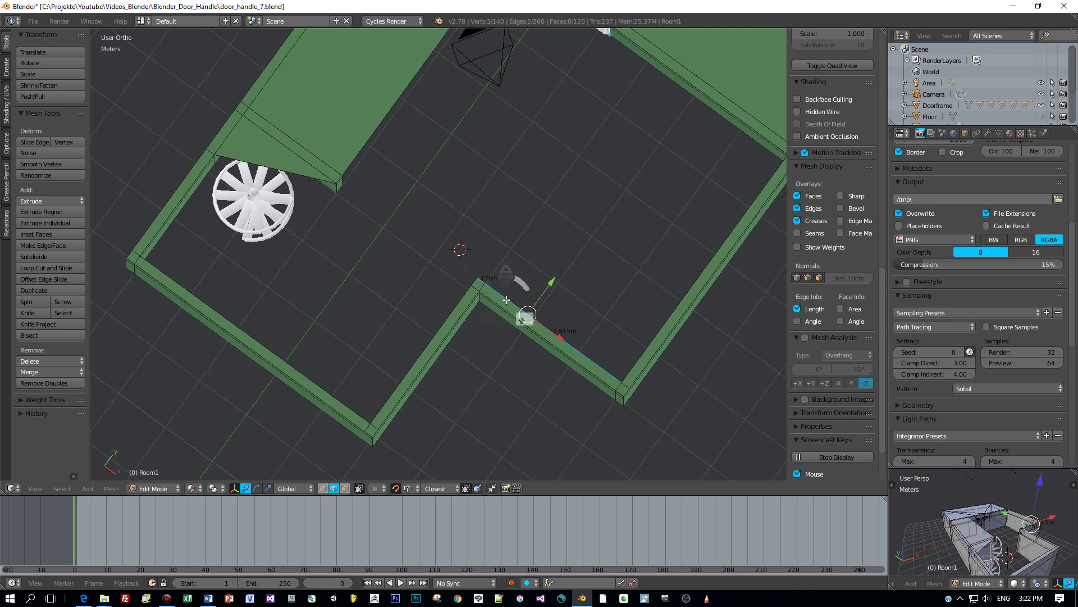
{"action": "right_click", "coordinate": [652, 349], "text": "shift"}
{"action": "right_click", "coordinate": [751, 126], "text": "shift"}
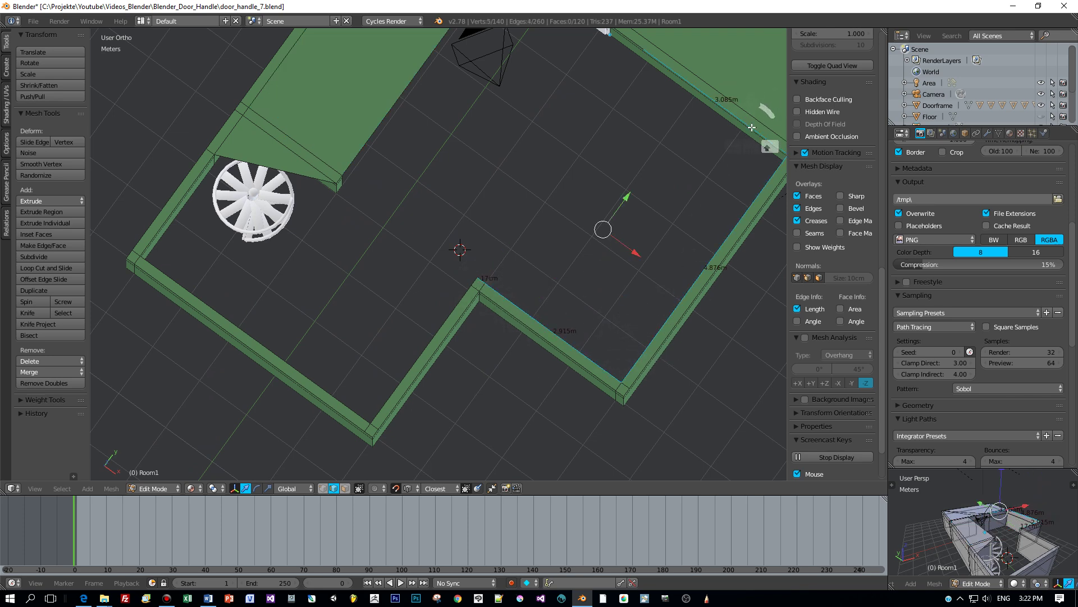
{"action": "middle_click_drag", "start_coordinate": [695, 137], "coordinate": [694, 153], "text": "shift"}
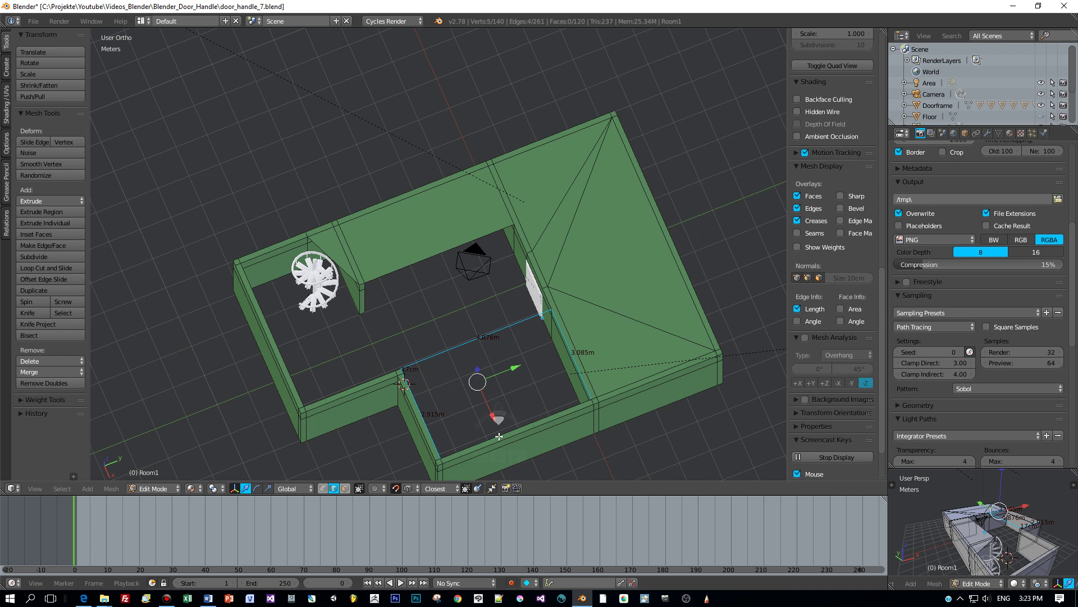
{"action": "right_click", "coordinate": [583, 400], "text": "shift"}
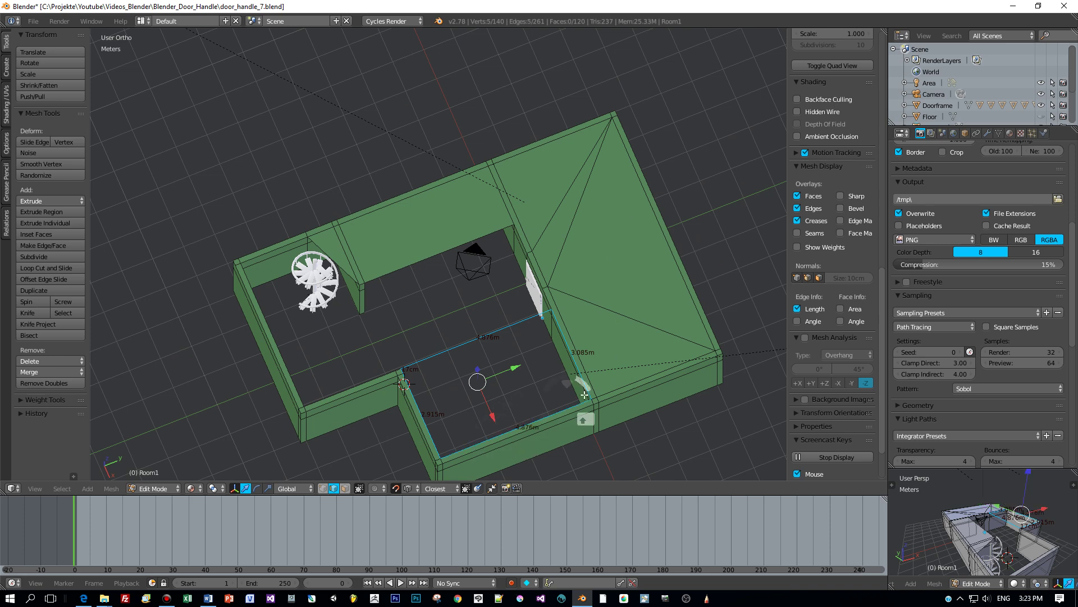
{"action": "key", "text": "alt+f"}
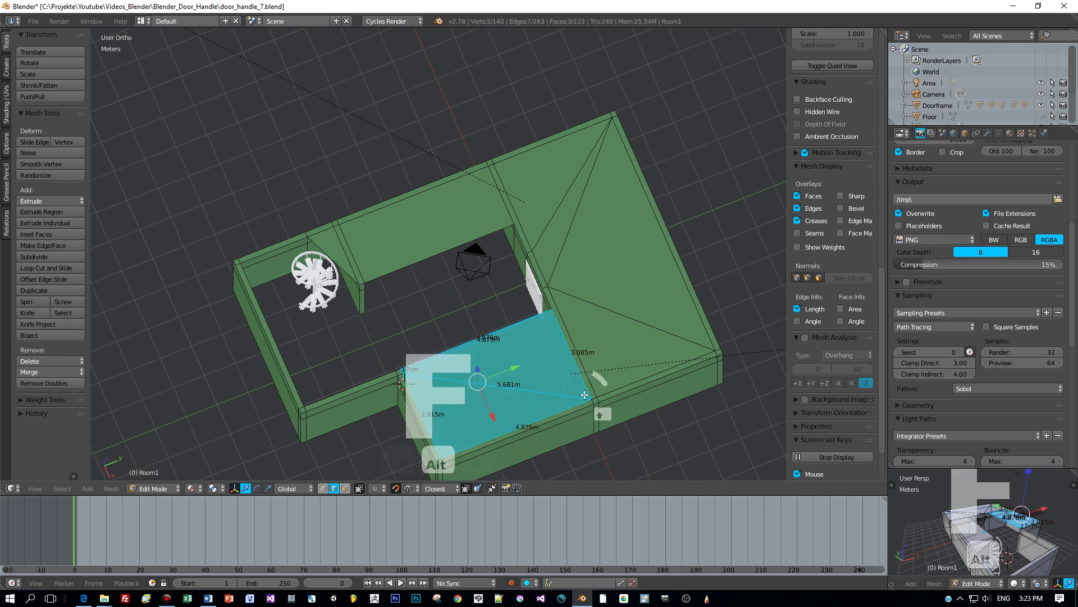
{"action": "key", "text": "space"}
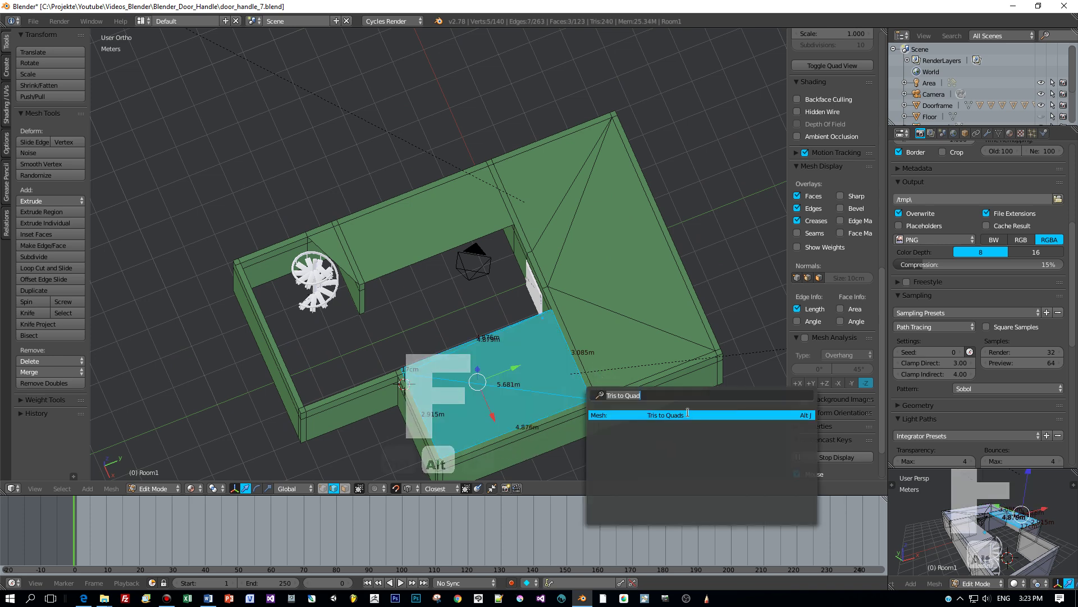
{"action": "left_click", "coordinate": [687, 414]}
View the filled upper surfaces in Object Mode and return to Edit Mode
{"action": "middle_click_drag", "start_coordinate": [569, 318], "coordinate": [588, 256]}
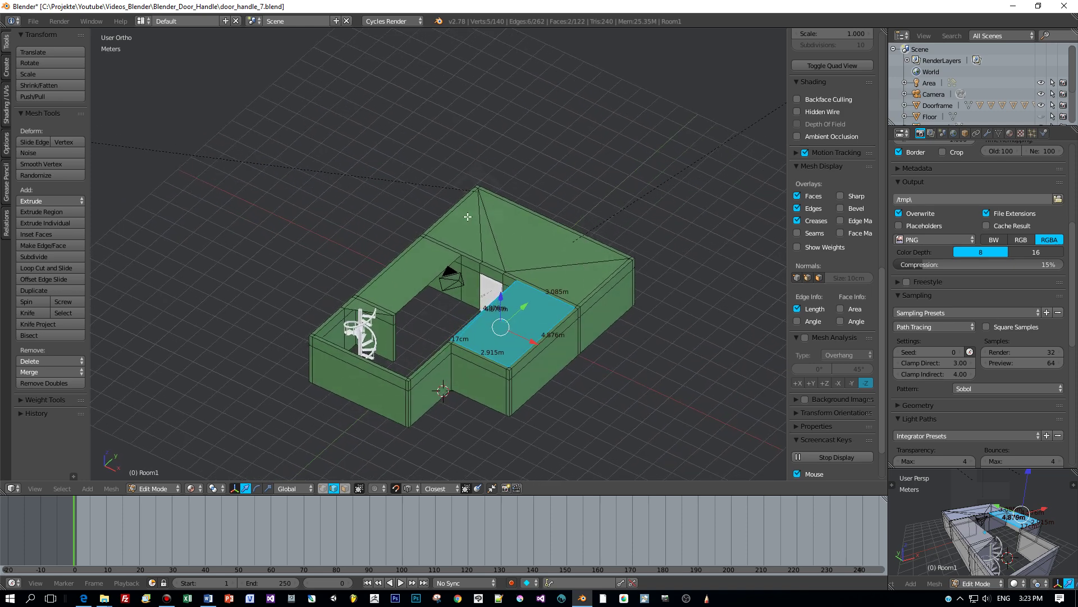
{"action": "key", "text": "Tab"}
{"action": "left_click", "coordinate": [410, 237]}
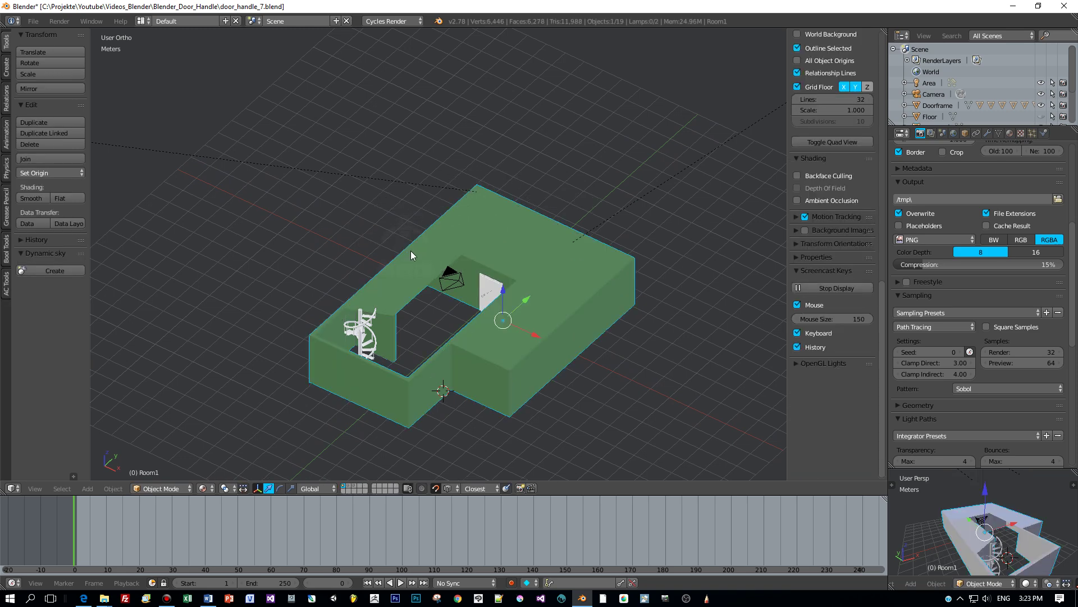
{"action": "key", "text": "Tab"}
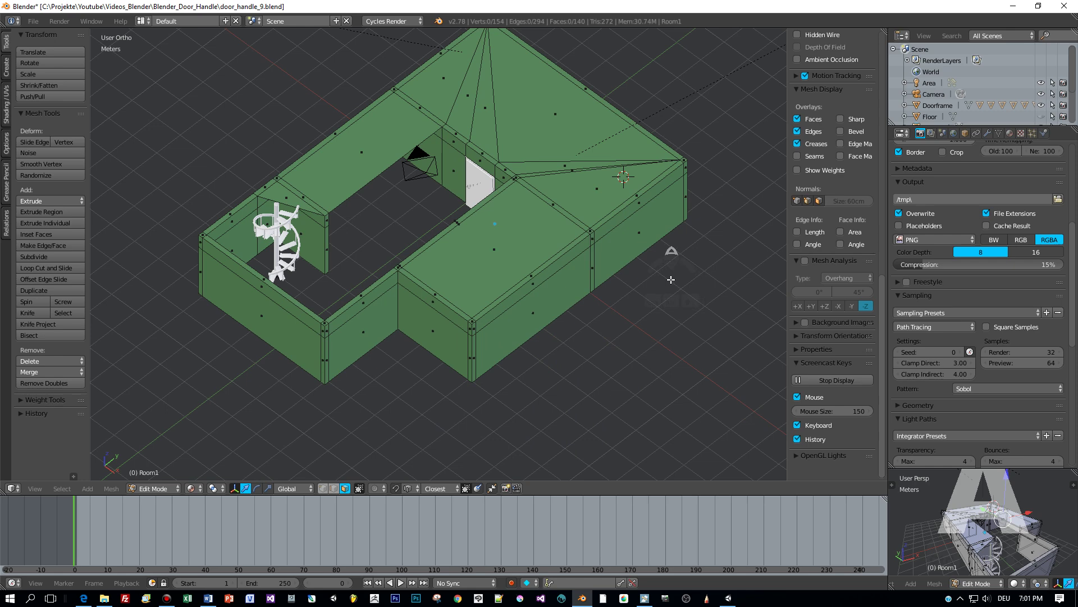
Select the upper face beside the door on the side opposite the staircase and display the mesh's face normals
{"action": "middle_click_drag", "start_coordinate": [671, 280], "coordinate": [660, 269]}
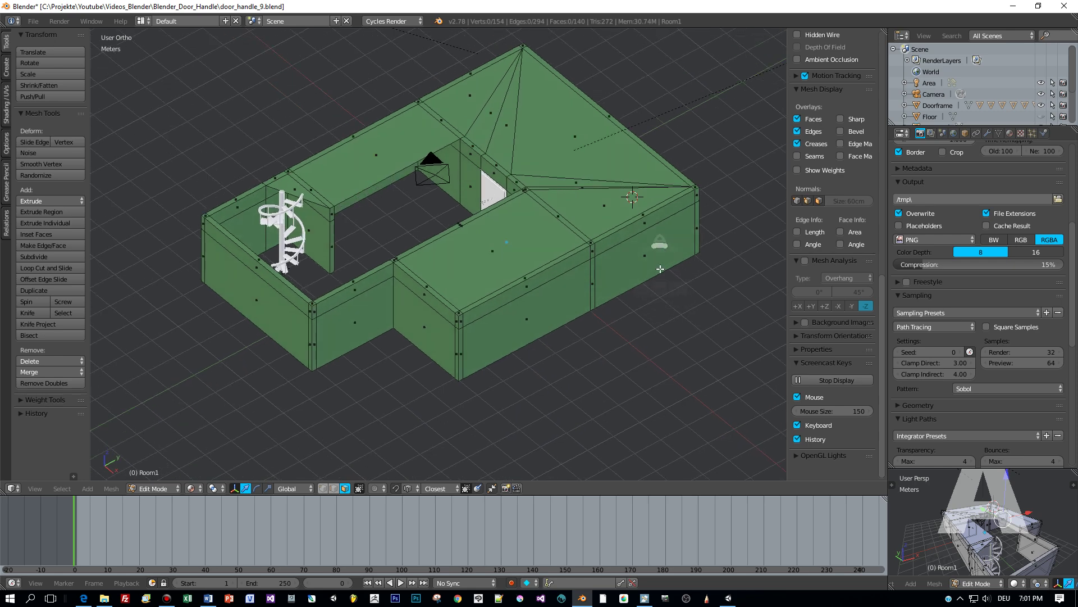
{"action": "right_click", "coordinate": [367, 161]}
{"action": "right_click", "coordinate": [462, 261]}
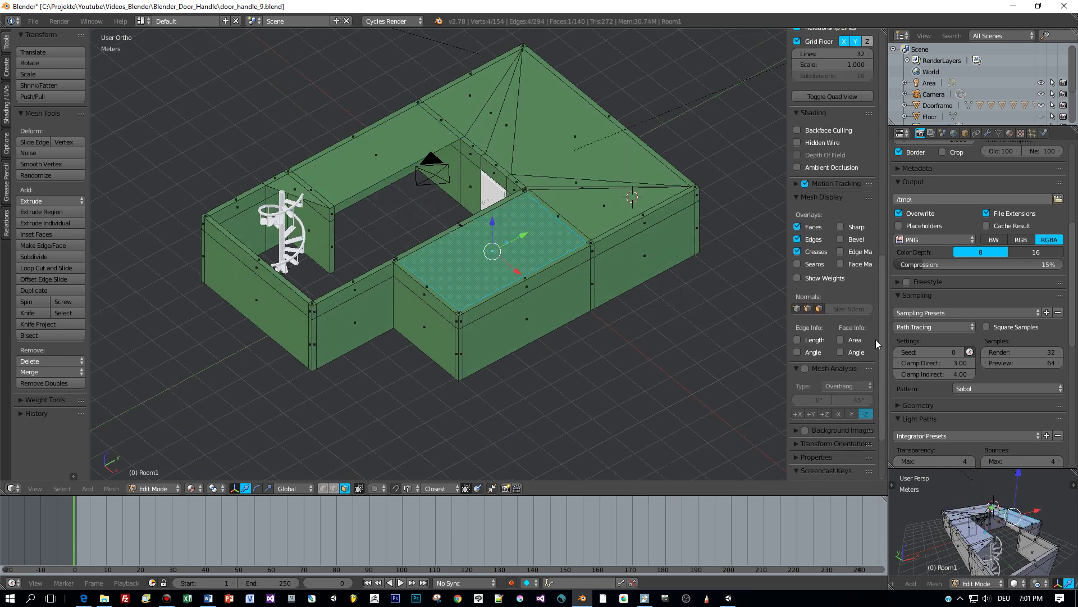
{"action": "middle_click_drag", "start_coordinate": [646, 260], "coordinate": [678, 252]}
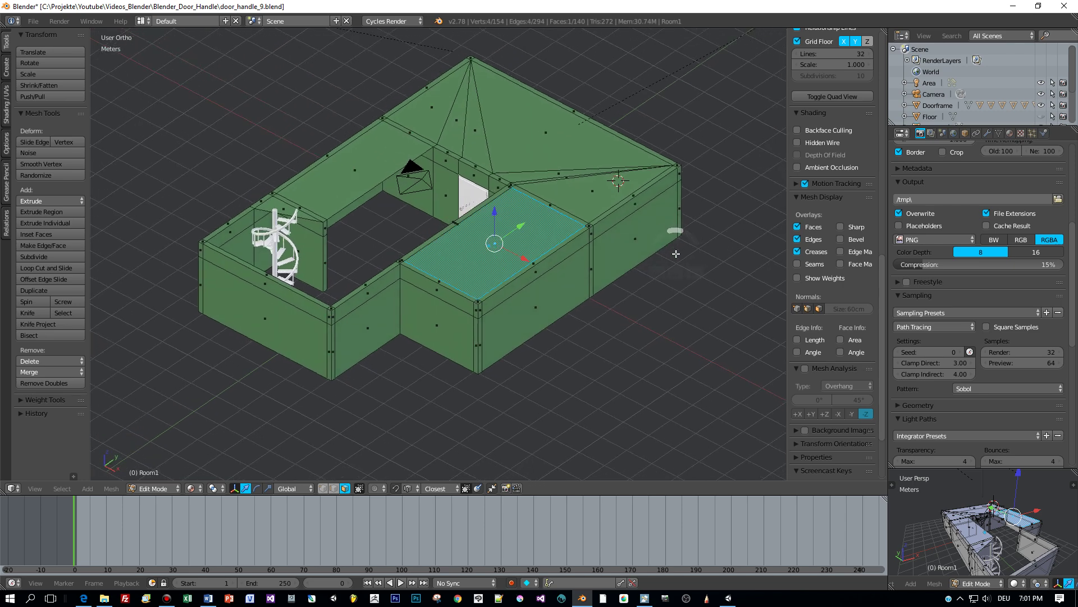
{"action": "scroll", "coordinate": [821, 311], "scroll_direction": "up", "scroll_amount": 1}
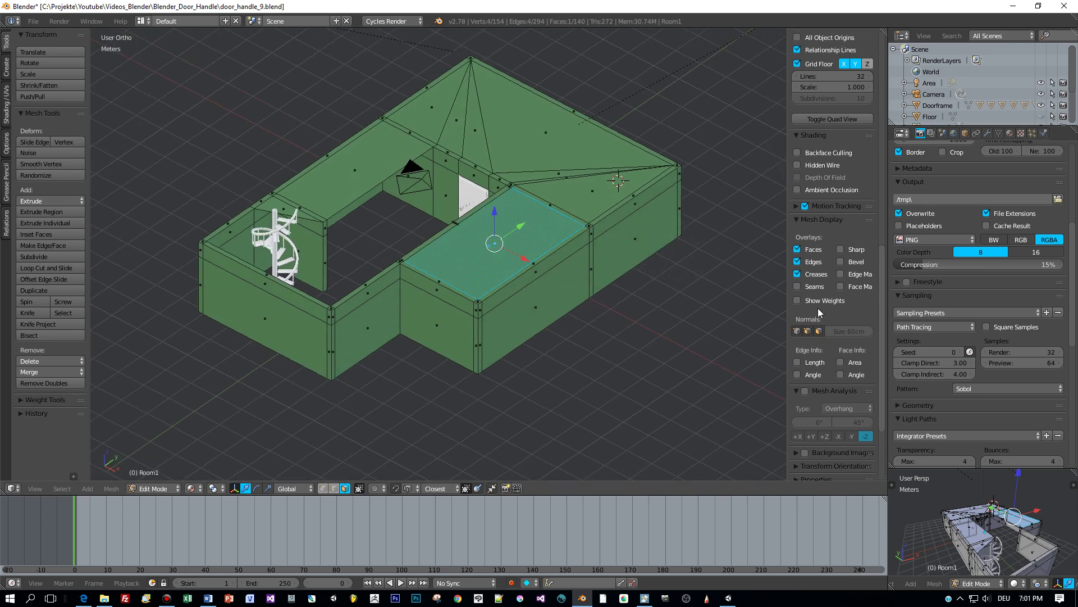
{"action": "left_click", "coordinate": [819, 330]}
{"action": "middle_click_drag", "start_coordinate": [613, 289], "coordinate": [619, 319]}
{"action": "scroll", "coordinate": [620, 319], "scroll_direction": "up", "scroll_amount": 5}
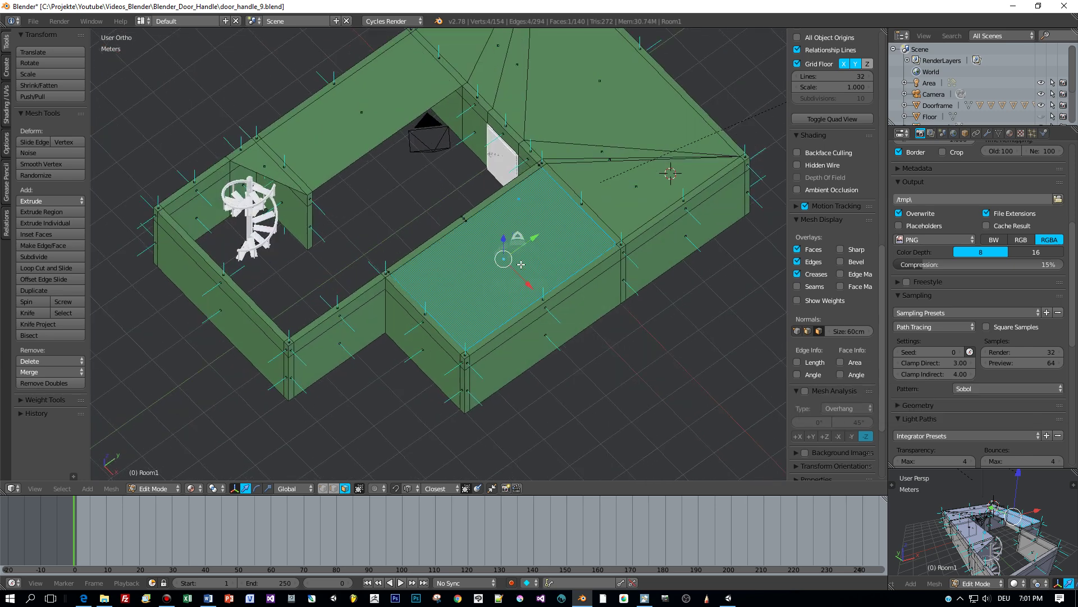
{"action": "middle_click_drag", "start_coordinate": [586, 259], "coordinate": [424, 306]}
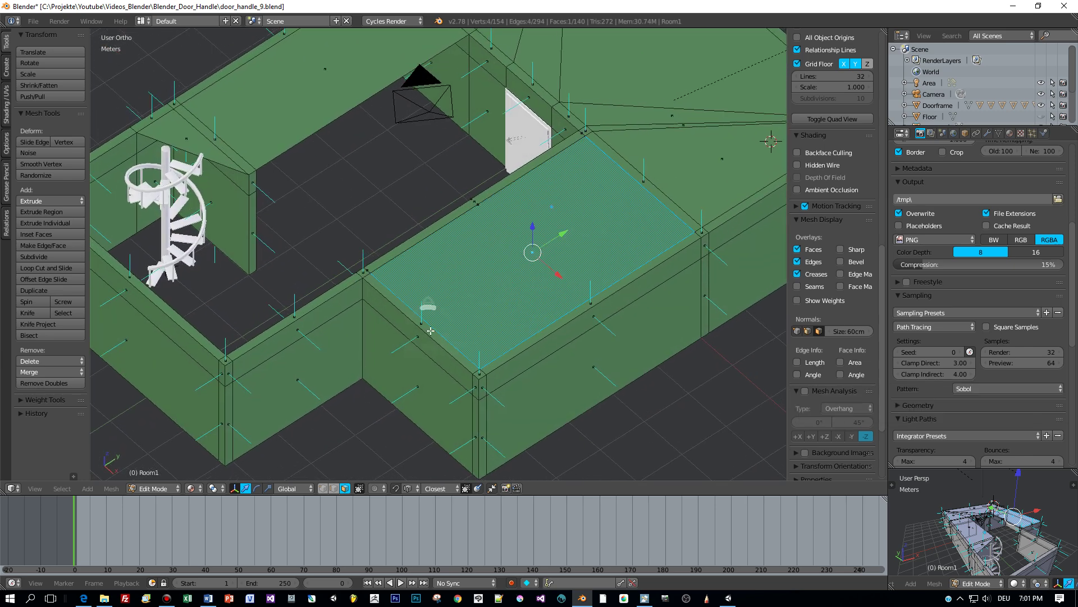
Flip the normals of the upper face beside the door, opposite the staircase side
{"action": "right_click", "coordinate": [430, 332]}
{"action": "right_click", "coordinate": [562, 256]}
{"action": "middle_click_drag", "start_coordinate": [561, 256], "coordinate": [522, 252]}
{"action": "key", "text": "space"}
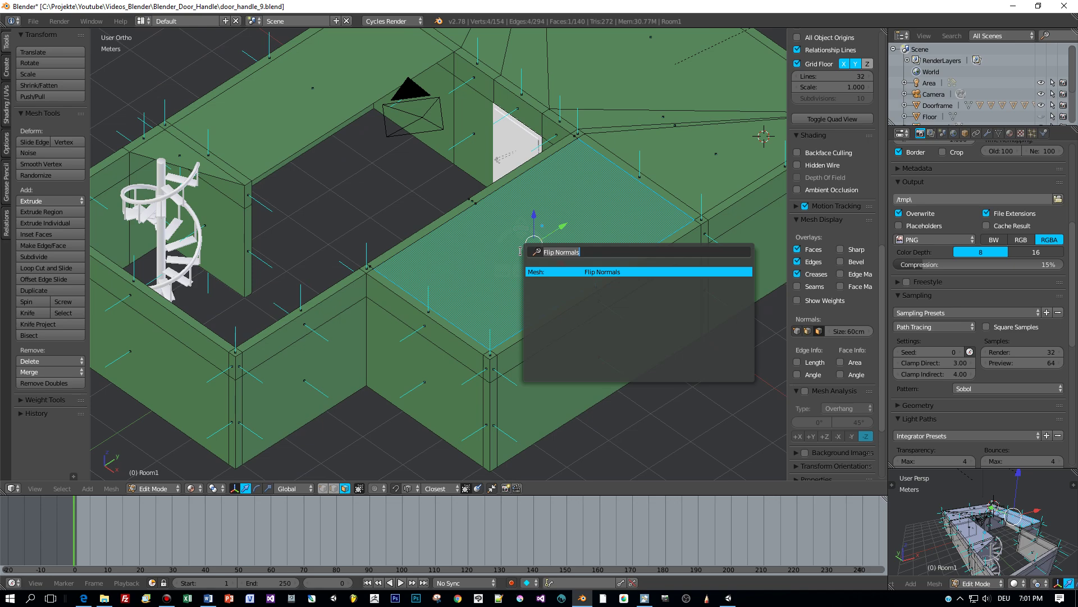
{"action": "left_click", "coordinate": [612, 271]}
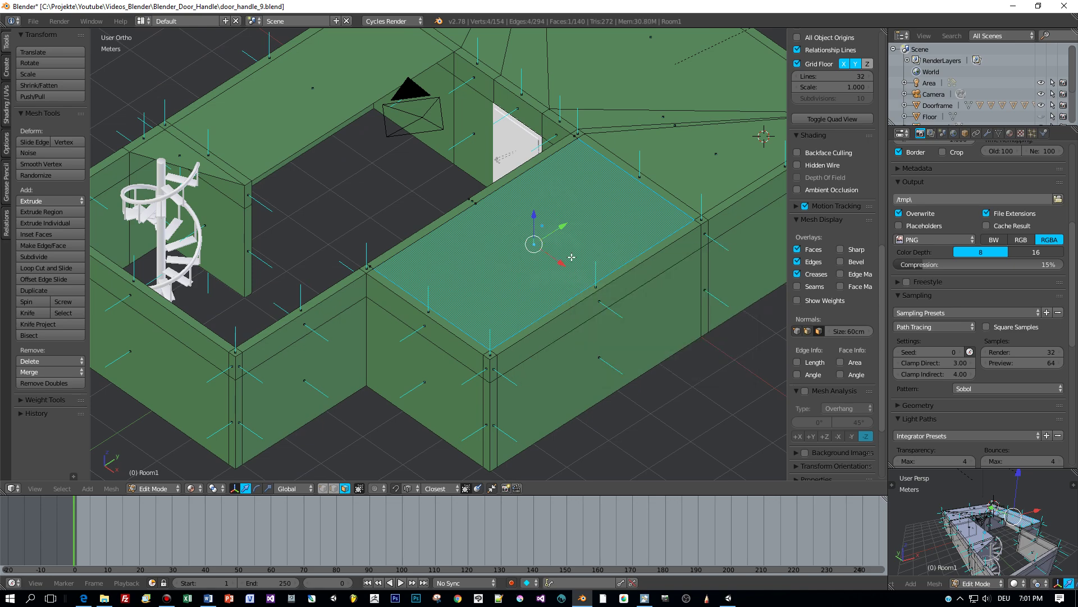
Reselect the same upper face and flip its normals again
{"action": "middle_click_drag", "start_coordinate": [572, 257], "coordinate": [534, 112]}
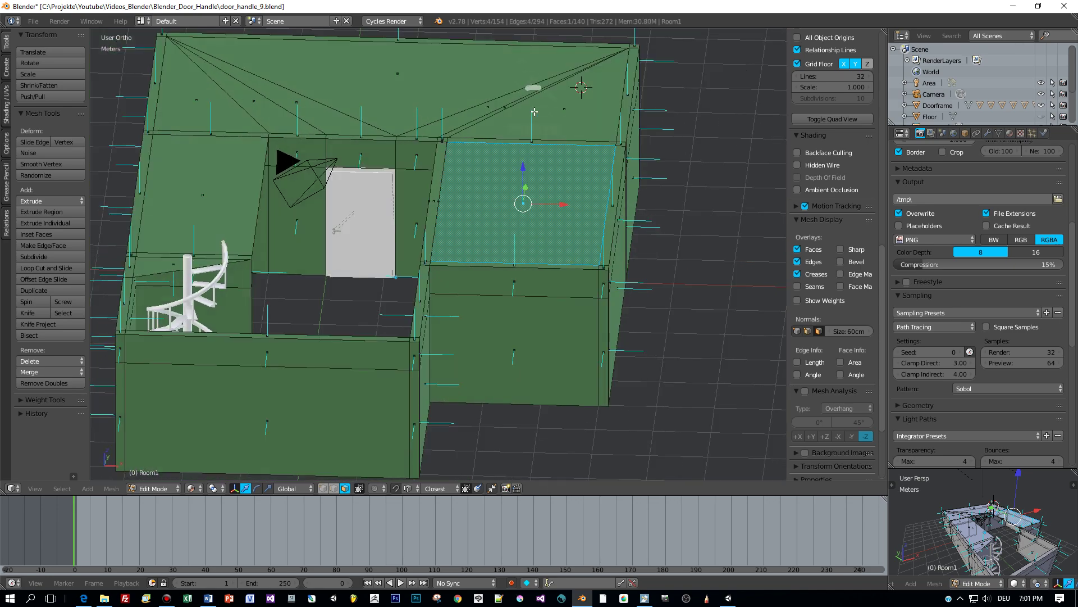
{"action": "right_click", "coordinate": [537, 115]}
{"action": "right_click", "coordinate": [546, 194]}
{"action": "key", "text": "space"}
{"action": "left_click", "coordinate": [617, 214]}
{"action": "middle_click_drag", "start_coordinate": [671, 221], "coordinate": [378, 122]}
{"action": "scroll", "coordinate": [377, 123], "scroll_direction": "up", "scroll_amount": 2}
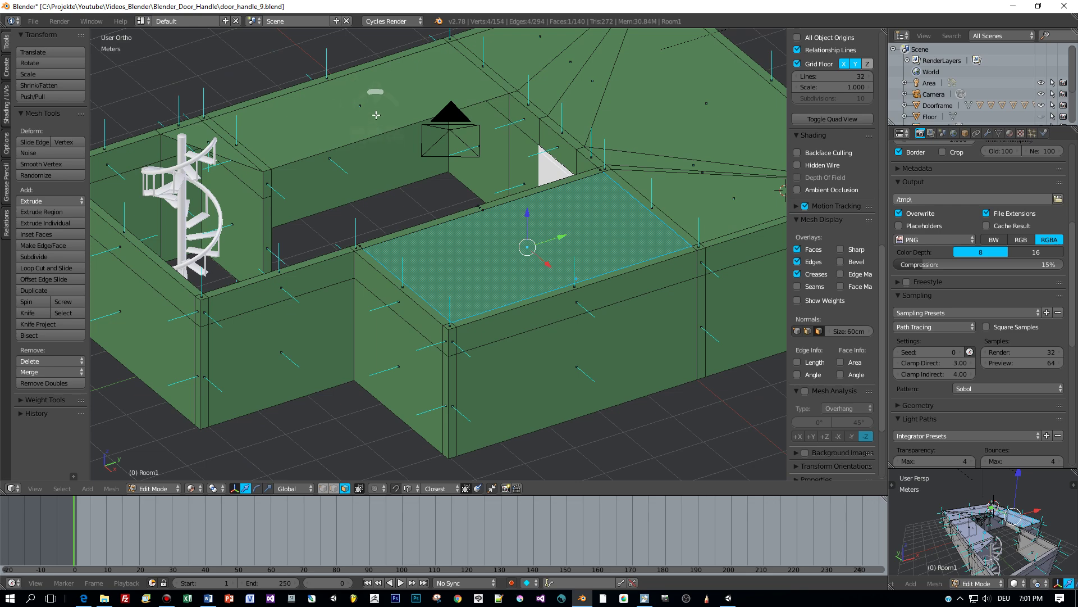
Examine the upper face near the staircase, then select all the triangular upper faces over the room behind the door
{"action": "right_click", "coordinate": [375, 106]}
{"action": "middle_click_drag", "start_coordinate": [385, 110], "coordinate": [410, 121]}
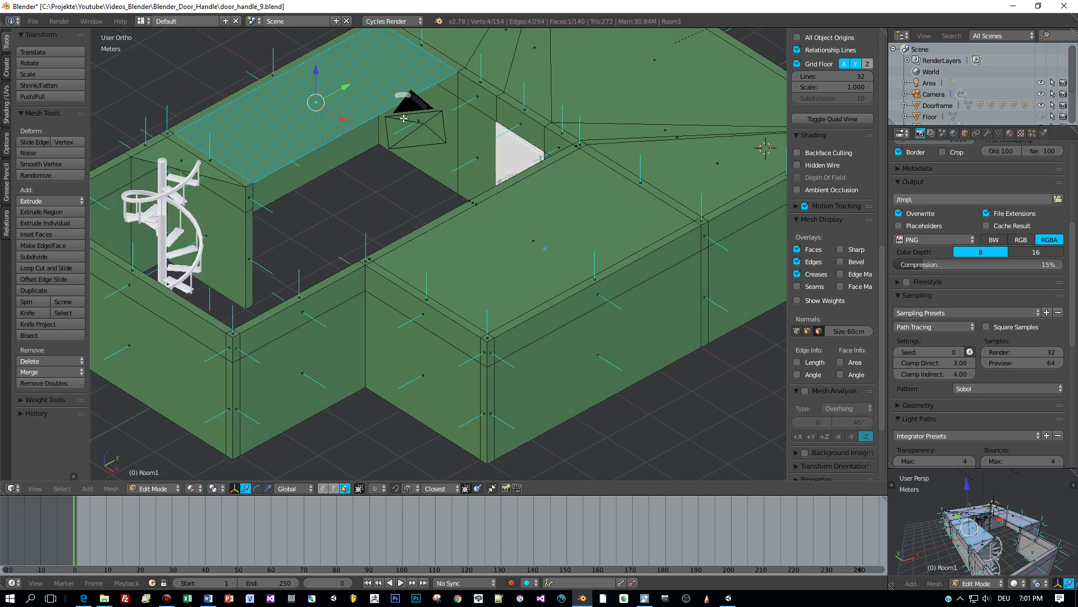
{"action": "middle_click_drag", "start_coordinate": [505, 135], "coordinate": [481, 217]}
{"action": "right_click", "coordinate": [520, 178]}
{"action": "scroll", "coordinate": [505, 181], "scroll_direction": "down", "scroll_amount": 2}
{"action": "middle_click_drag", "start_coordinate": [505, 182], "coordinate": [477, 184]}
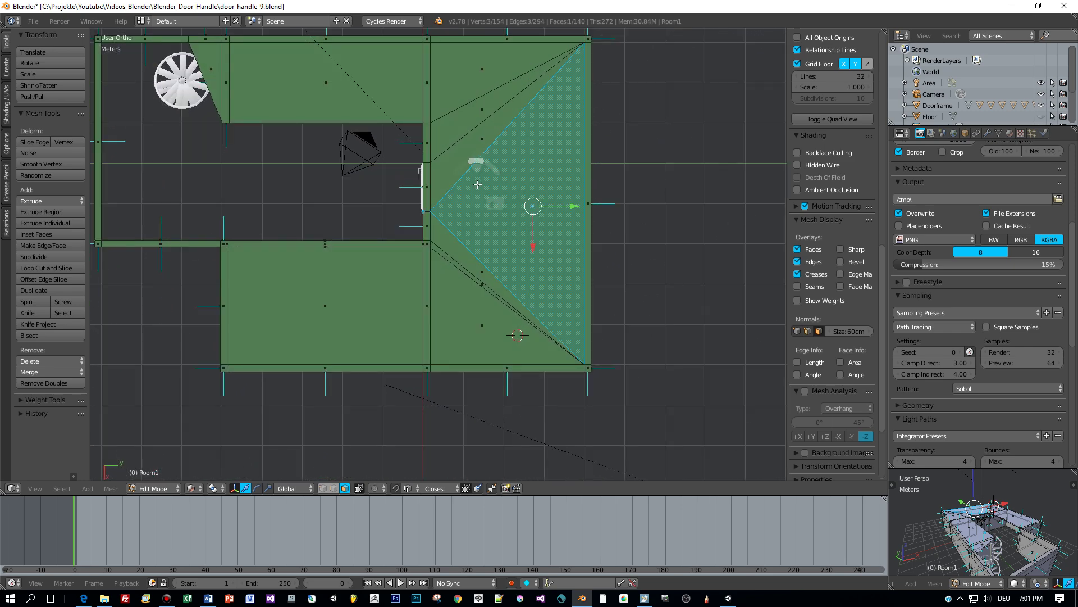
{"action": "key", "text": "b"}
{"action": "left_click_drag", "start_coordinate": [446, 72], "coordinate": [545, 318]}
{"action": "middle_click_drag", "start_coordinate": [545, 318], "coordinate": [619, 261]}
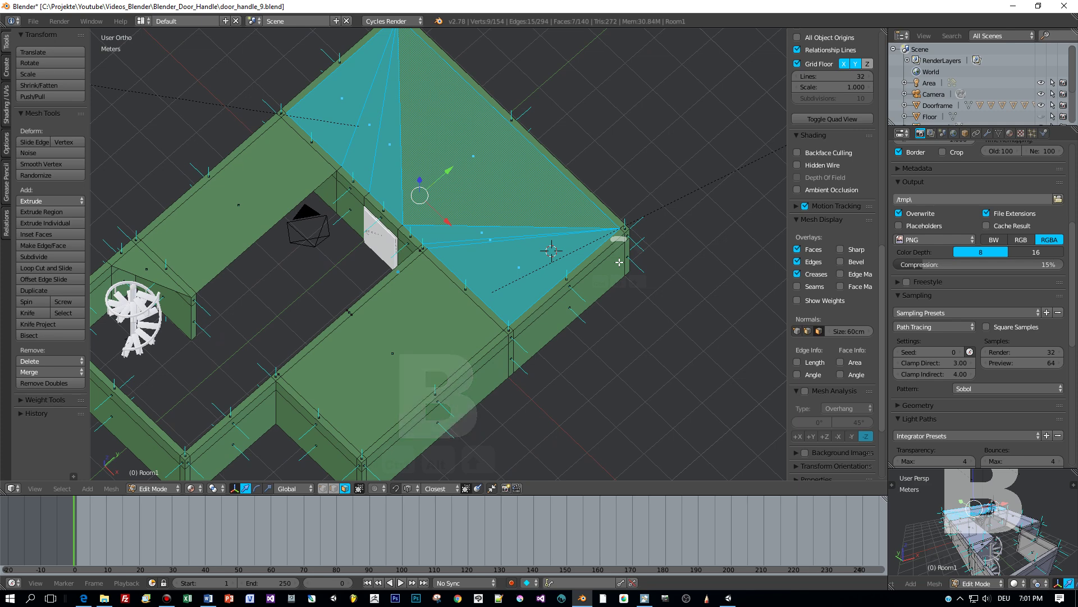
{"action": "scroll", "coordinate": [619, 261], "scroll_direction": "down", "scroll_amount": 3}
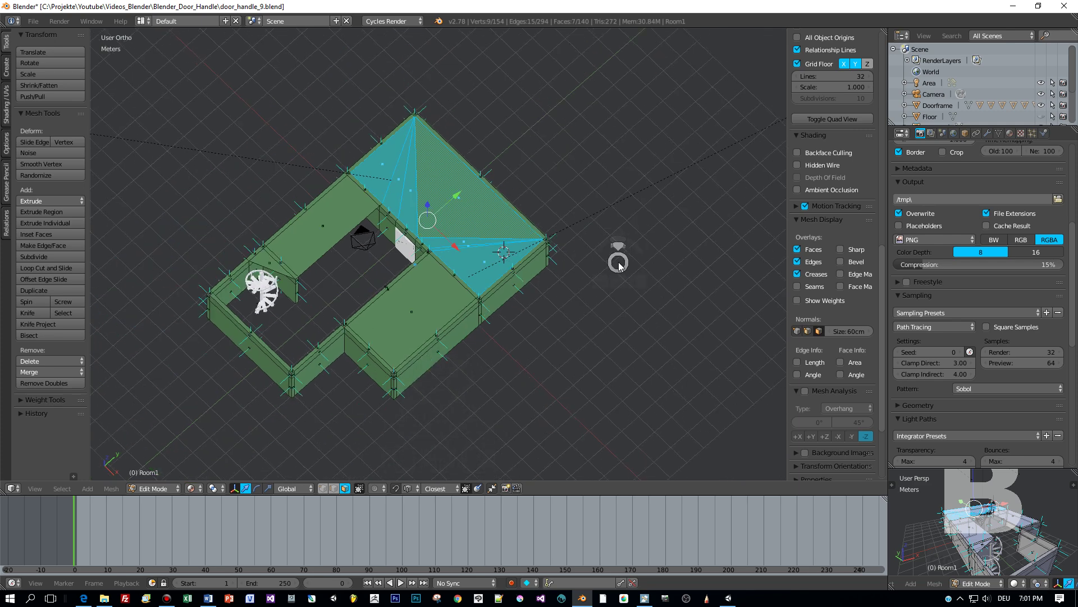
Leave mesh editing and export the selected room object as FBX, overwriting room1.fbx in the DoorProject Models folder
{"action": "key", "text": "Tab"}
{"action": "left_click", "coordinate": [536, 264]}
{"action": "middle_click_drag", "start_coordinate": [535, 268], "coordinate": [494, 245]}
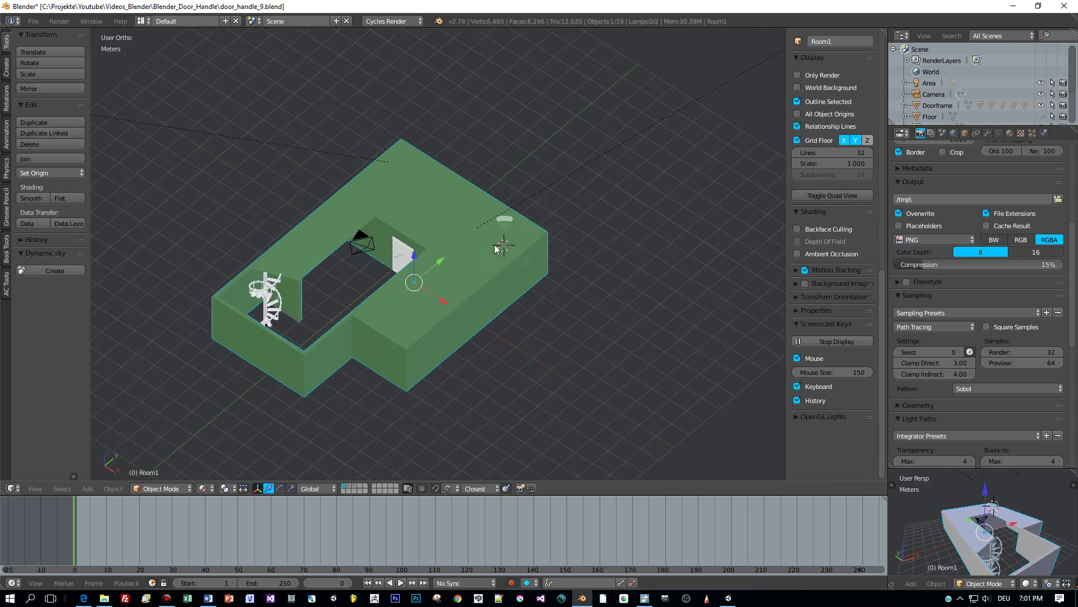
{"action": "left_click", "coordinate": [32, 22]}
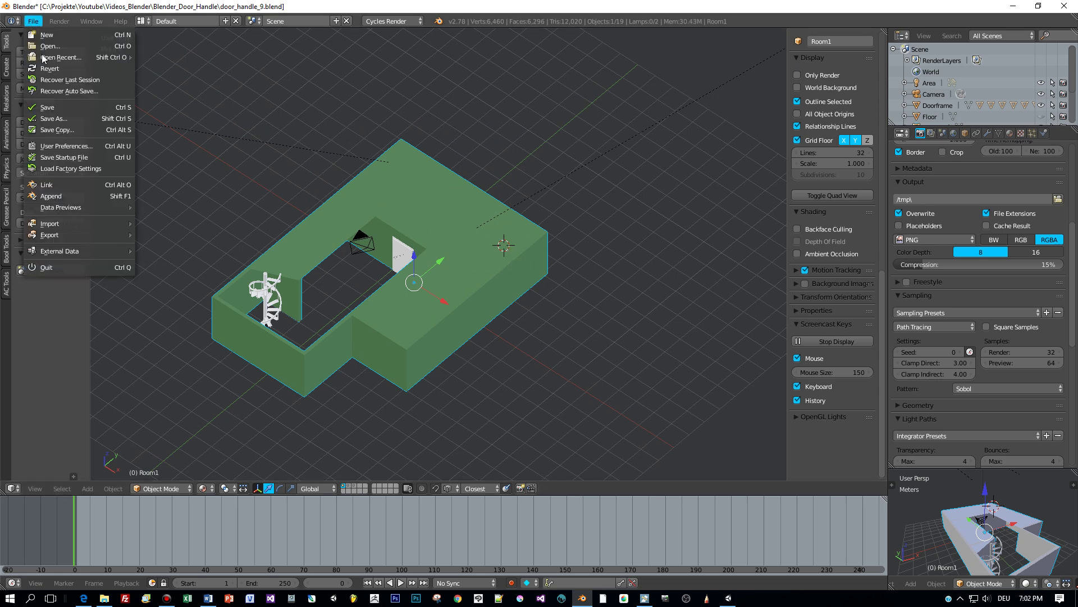
{"action": "mouse_move", "coordinate": [73, 231]}
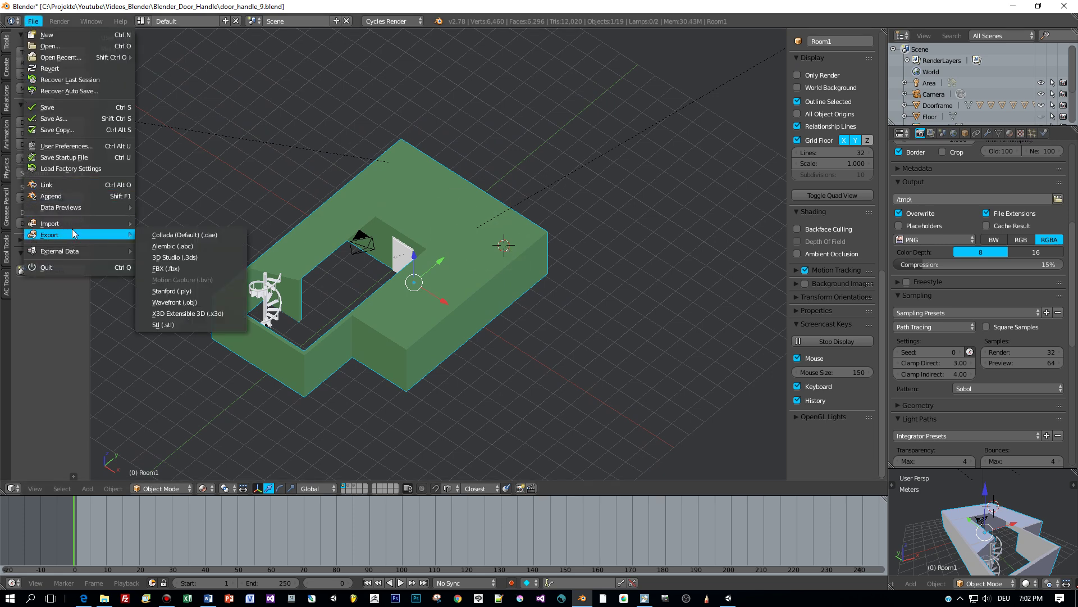
{"action": "left_click", "coordinate": [173, 269]}
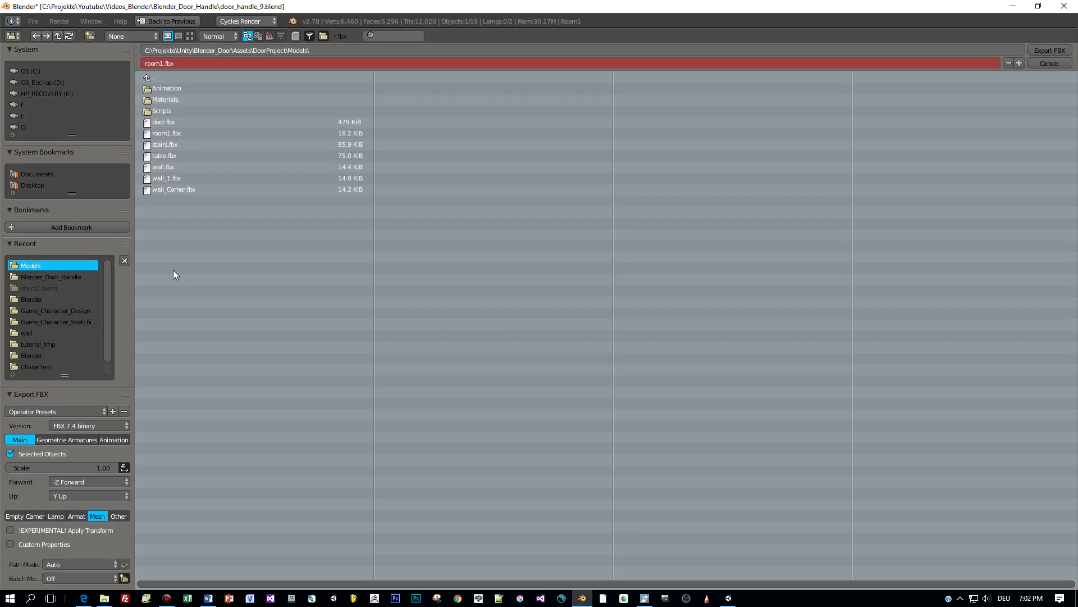
{"action": "left_click", "coordinate": [173, 133]}
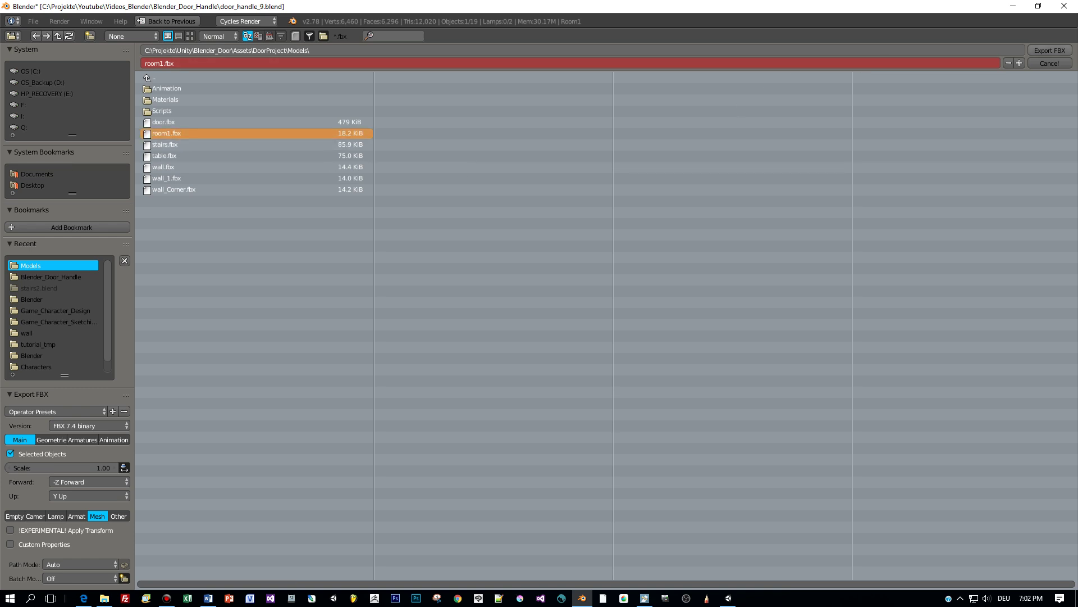
{"action": "left_click", "coordinate": [1040, 50]}
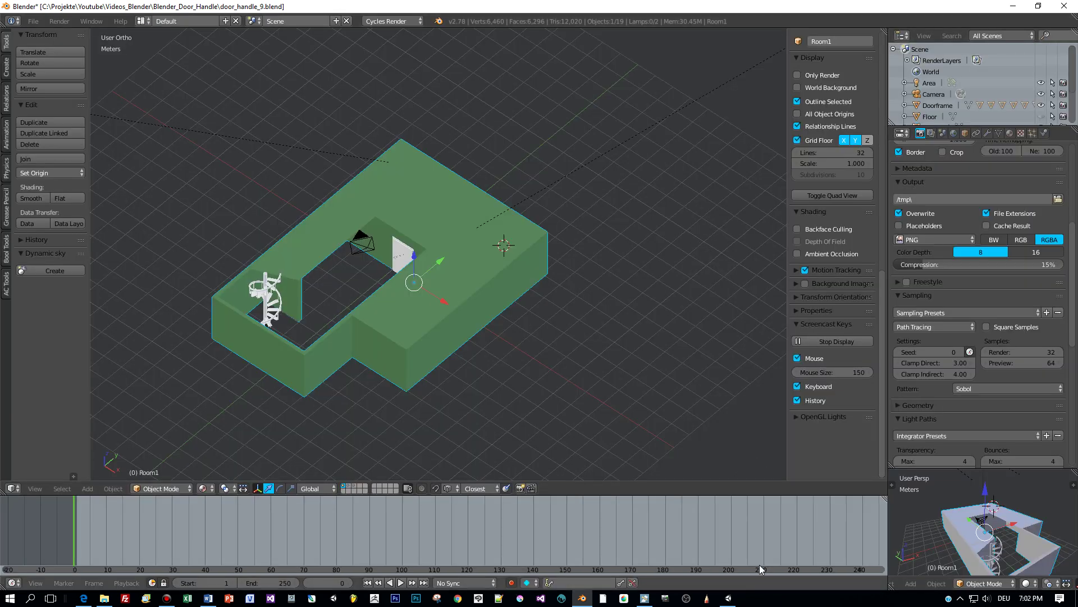
Switch to Unity, inspect the room from above in the Door_Open_Test scene, and start play mode
{"action": "left_click", "coordinate": [723, 600]}
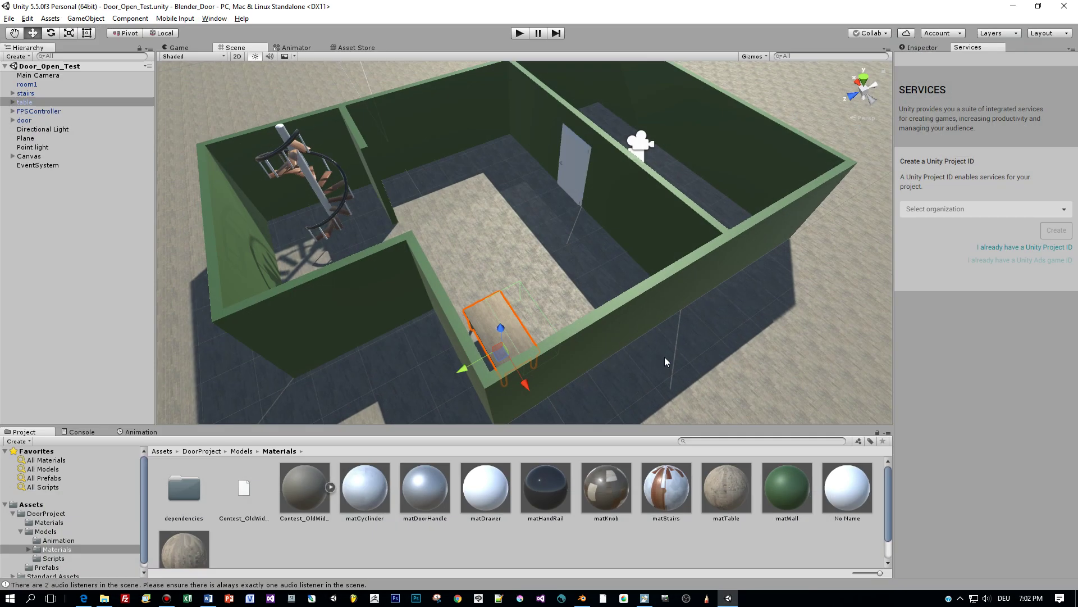
{"action": "left_click_drag", "start_coordinate": [538, 308], "coordinate": [662, 269], "text": "alt"}
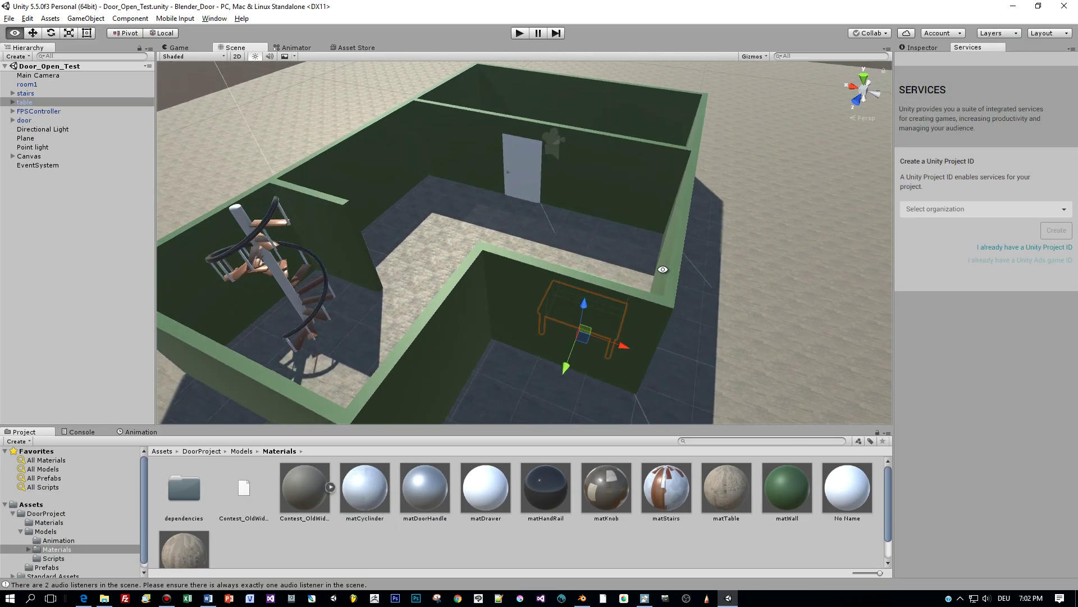
{"action": "left_click", "coordinate": [520, 34]}
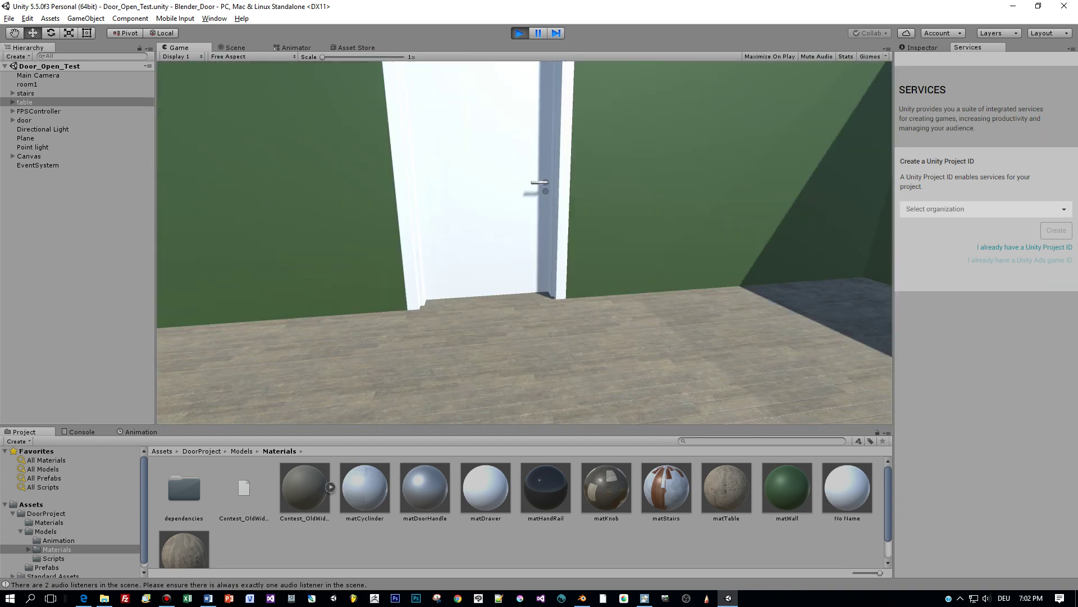
Walk through the room in play mode to examine the table, the ceiling edges, the spiral staircase area and the door
{"action": "key", "text": "w"}
{"action": "key", "text": "w"}
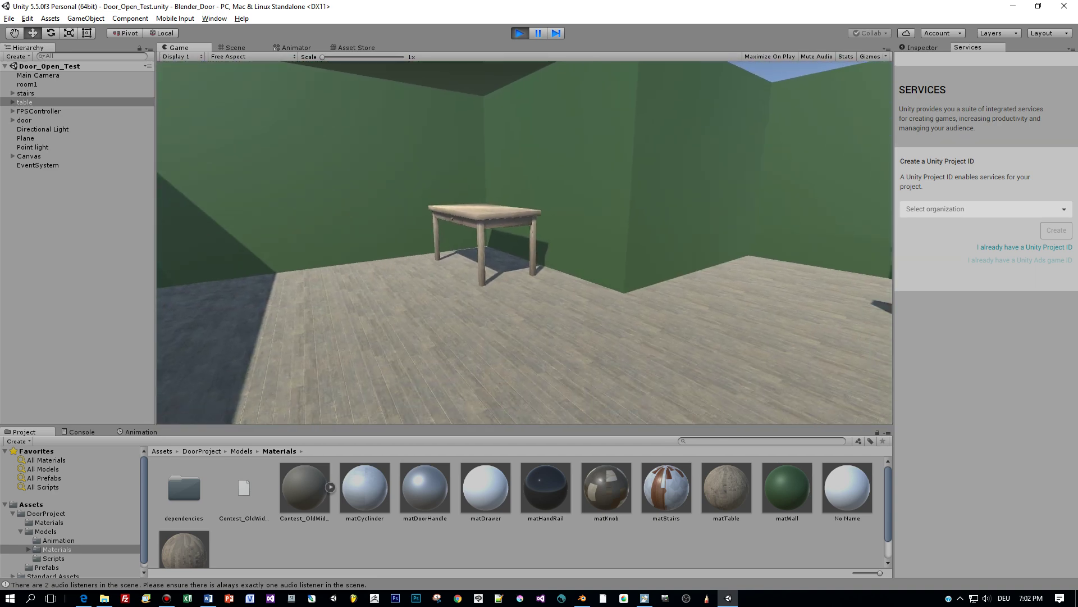
{"action": "key", "text": "w"}
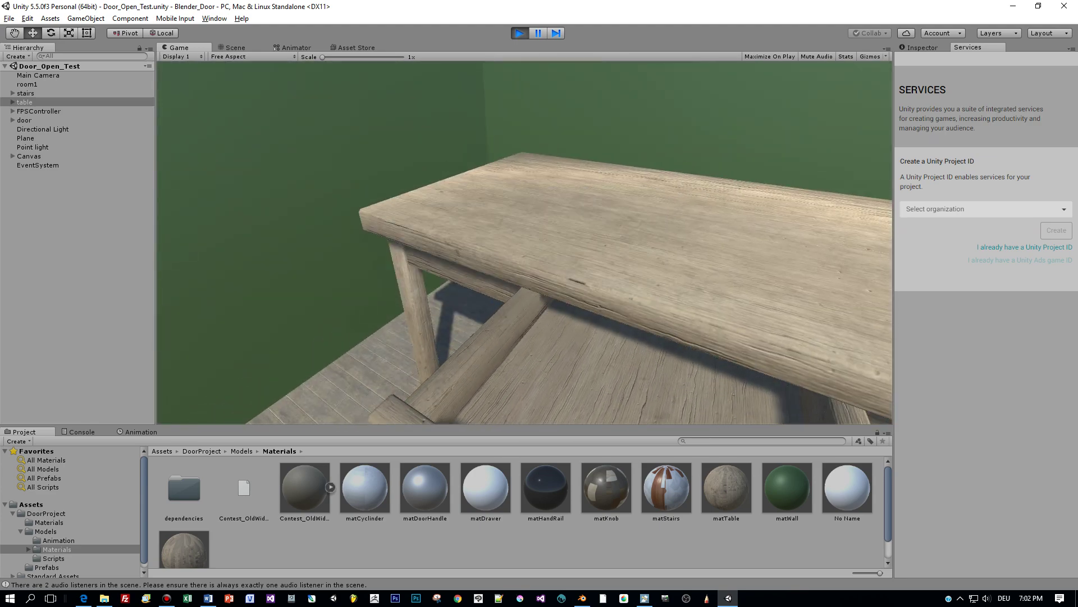
{"action": "key", "text": "s"}
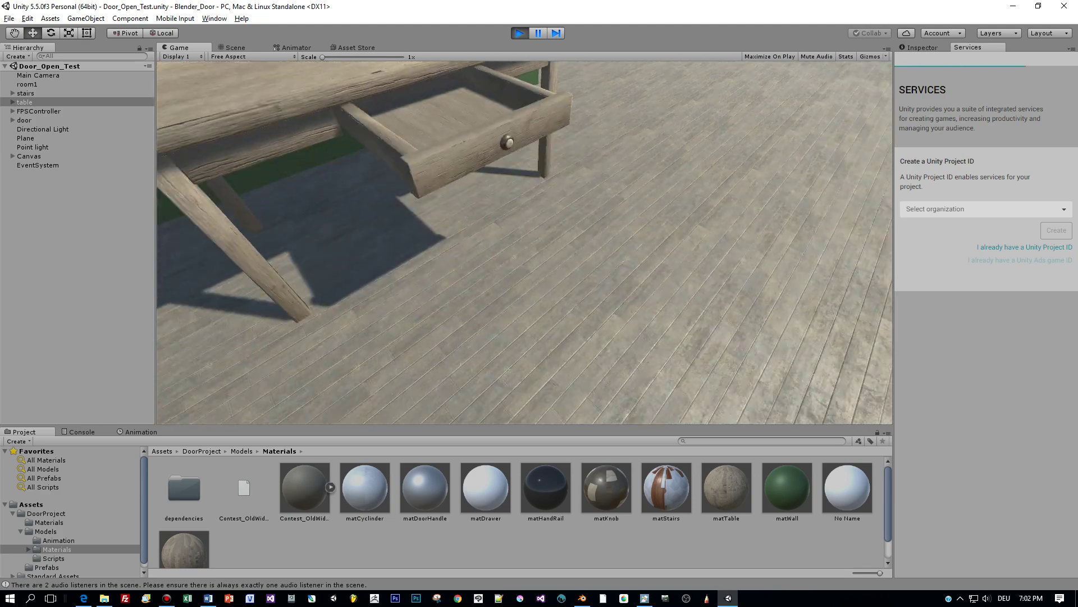
{"action": "key", "text": "w"}
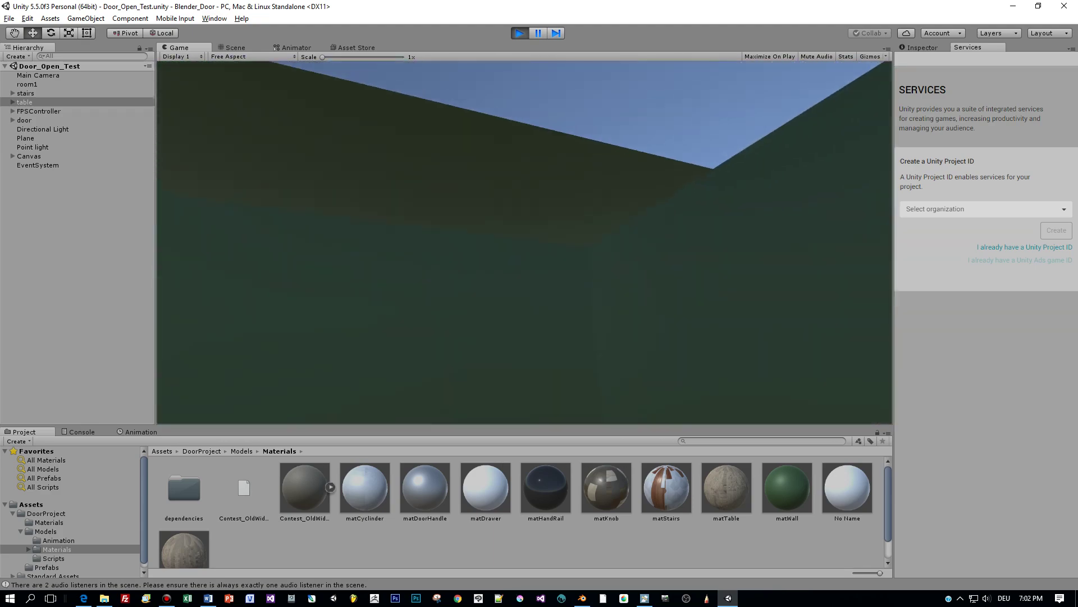
{"action": "key", "text": "w"}
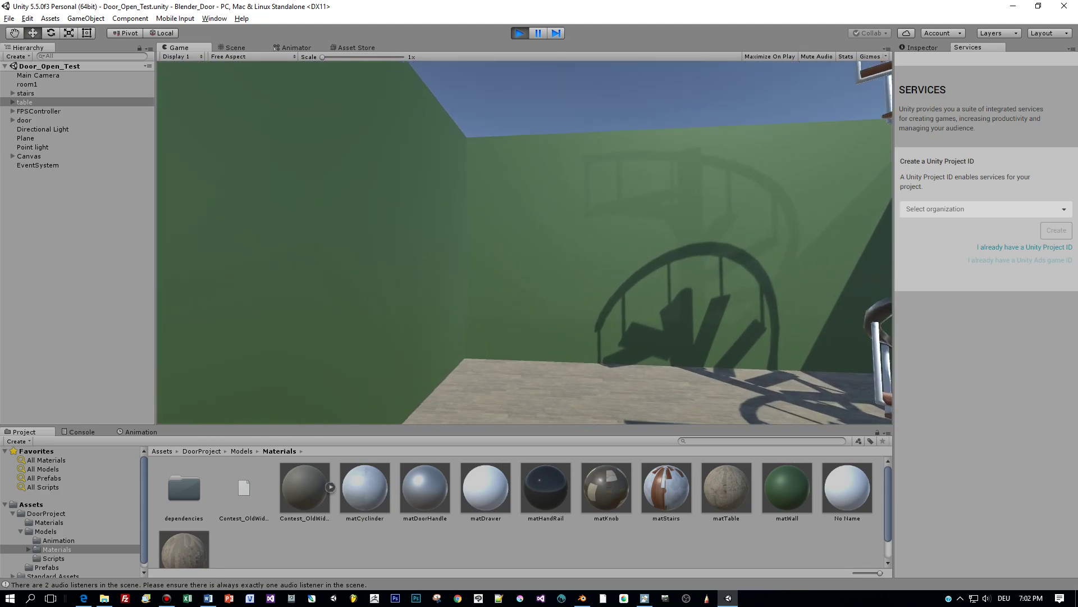
{"action": "key", "text": "w"}
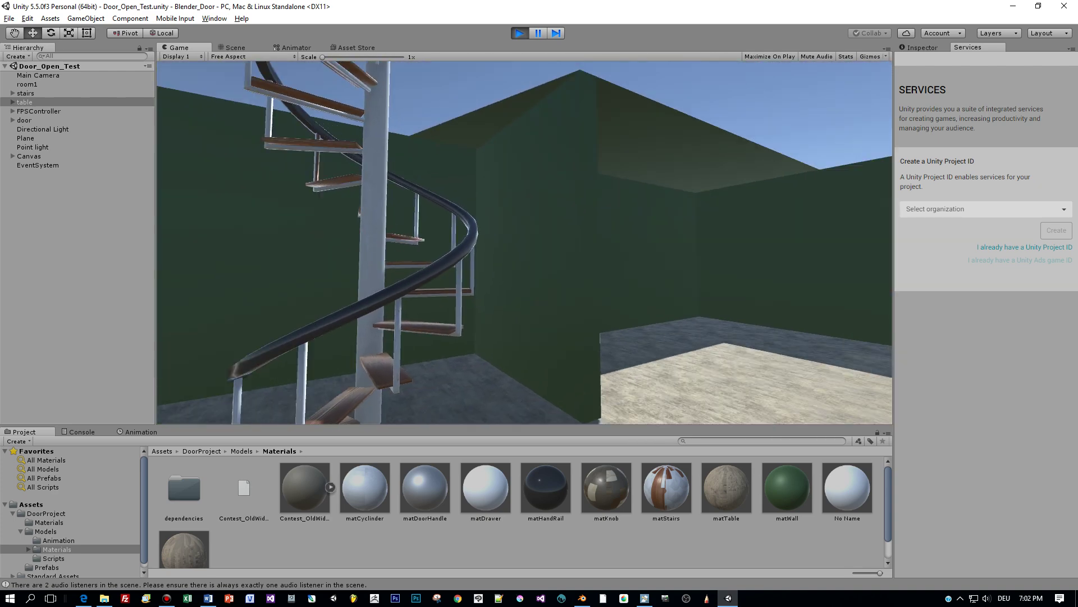
{"action": "key", "text": "w"}
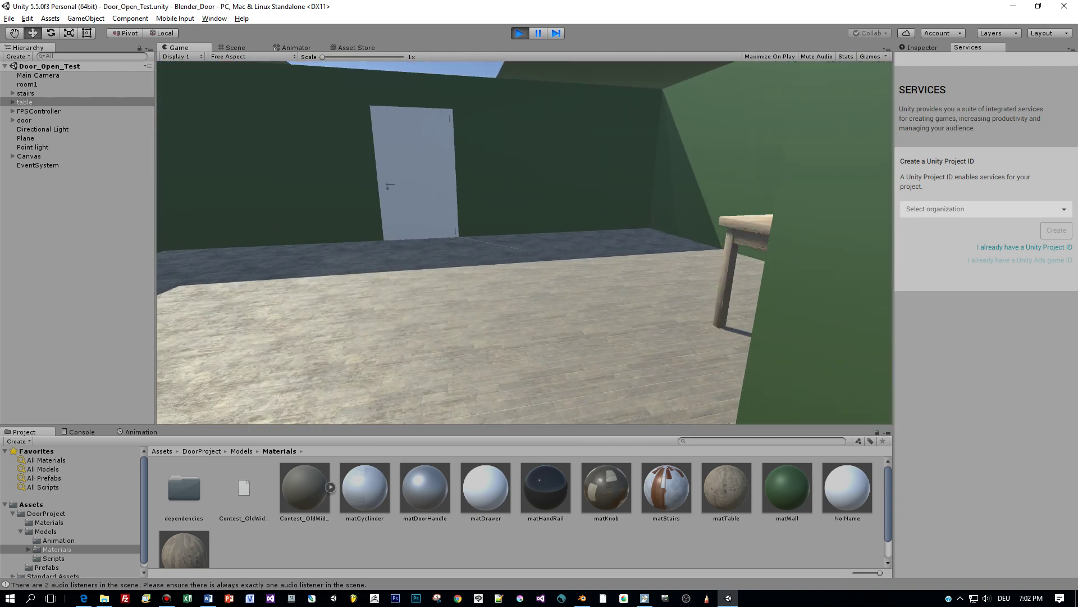
{"action": "key", "text": "w"}
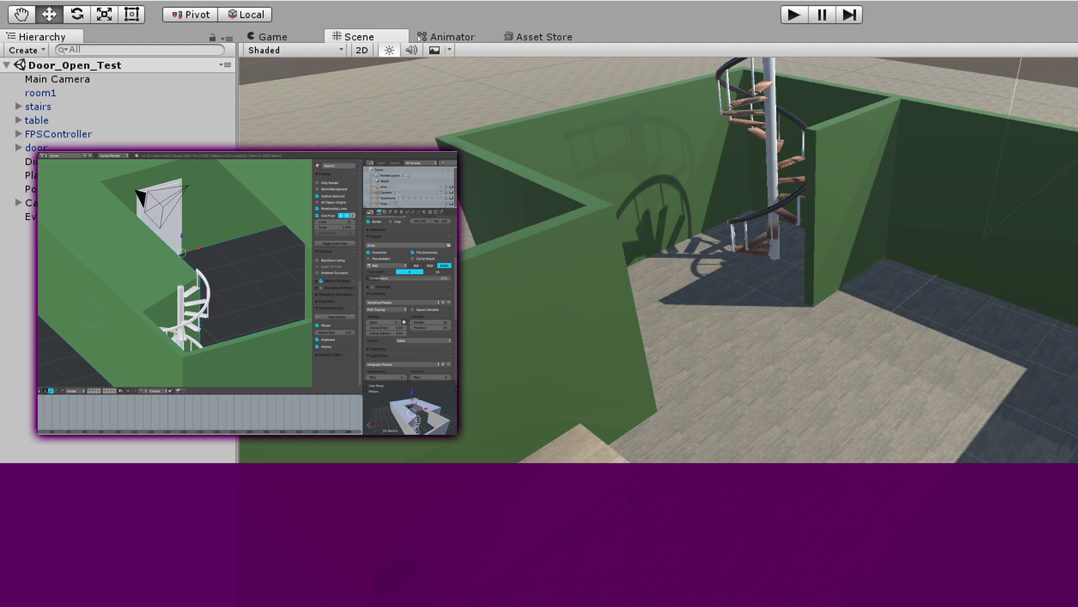